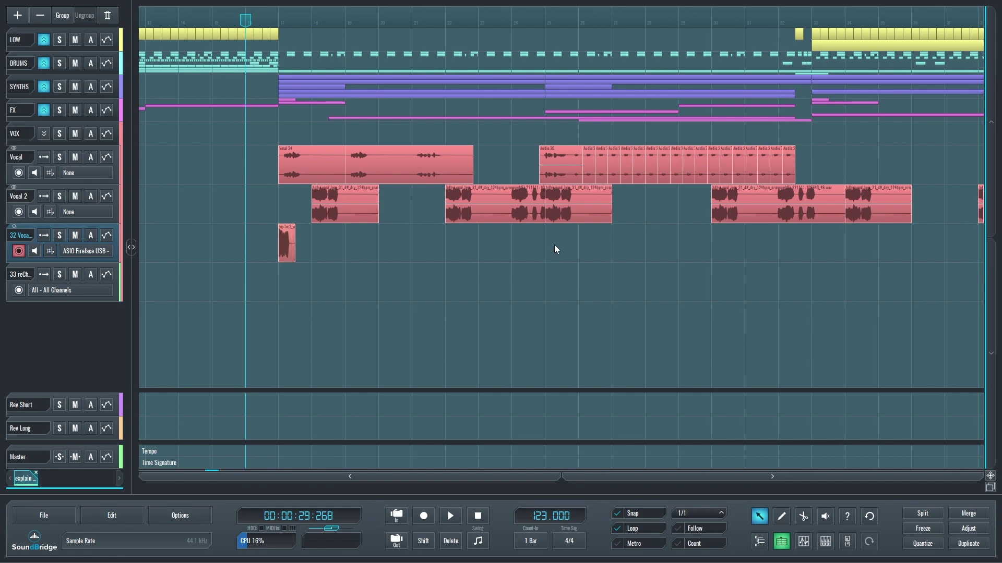
Drag the Vocal 2 clip section right along the grid until it overlaps its neighbour's end.
{"action": "scroll", "coordinate": [343, 279], "scroll_direction": "down", "scroll_amount": 4}
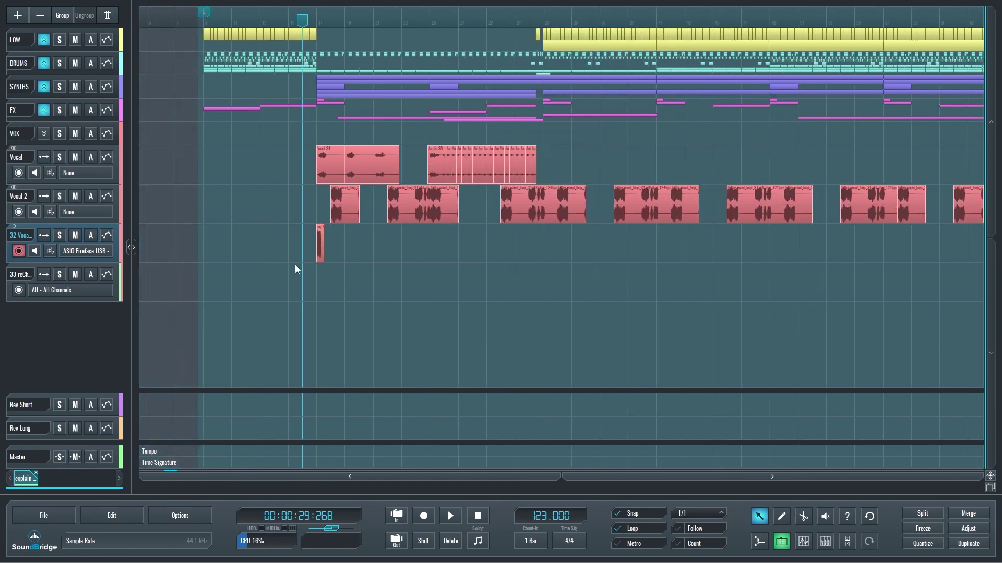
{"action": "scroll", "coordinate": [356, 268], "scroll_direction": "up", "scroll_amount": 3}
{"action": "scroll", "coordinate": [357, 273], "scroll_direction": "up", "scroll_amount": 1}
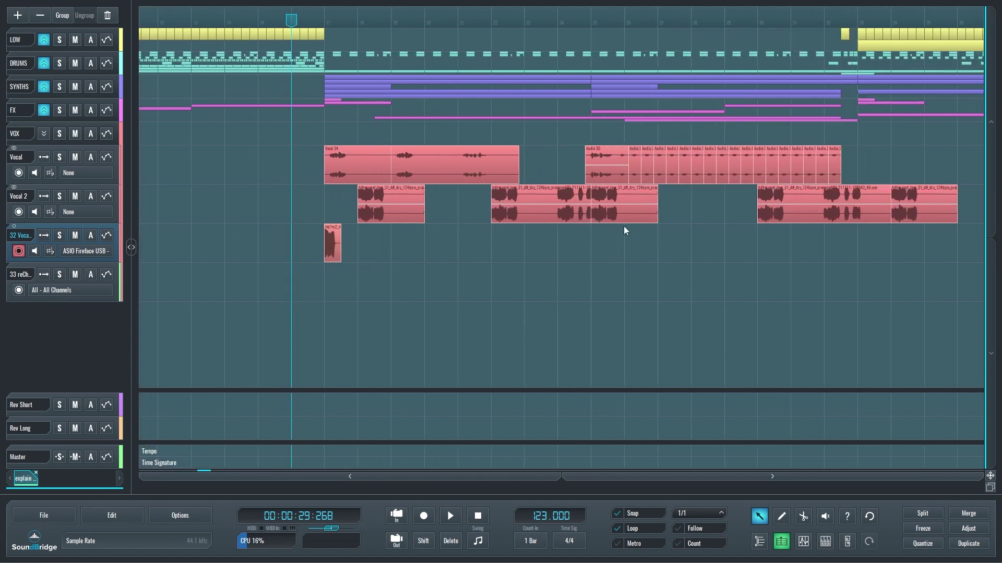
{"action": "left_click", "coordinate": [641, 218]}
{"action": "mouse_move", "coordinate": [643, 213]}
{"action": "left_mouse_down"}
{"action": "mouse_move", "coordinate": [693, 208]}
{"action": "mouse_move", "coordinate": [626, 213]}
{"action": "left_mouse_up"}
Check the overlapping clips' stacking order, then marquee-select both Vocal 2 clips and merge them.
{"action": "left_click", "coordinate": [655, 188]}
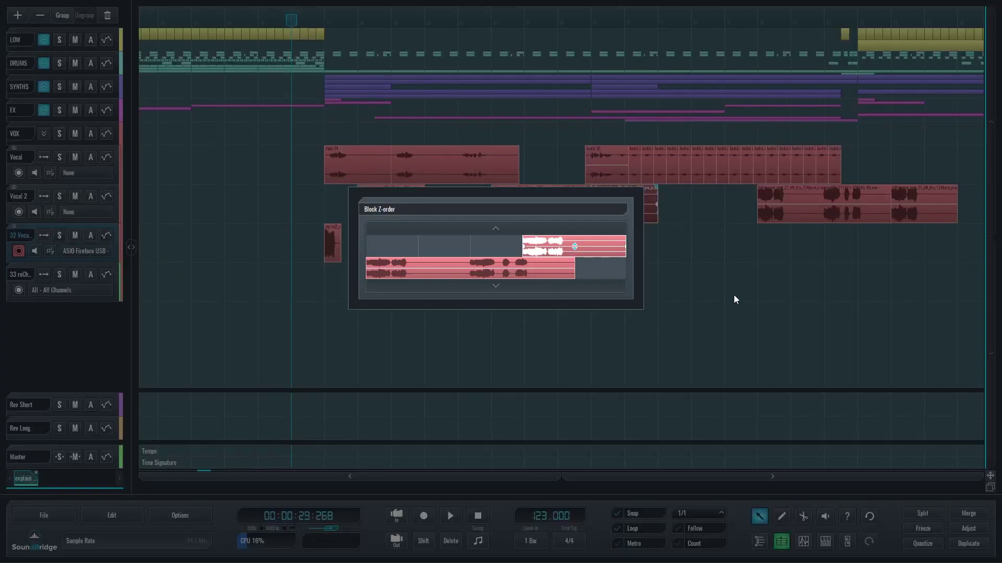
{"action": "left_click", "coordinate": [651, 281]}
{"action": "left_click", "coordinate": [664, 243]}
{"action": "left_click_drag", "start_coordinate": [675, 236], "coordinate": [543, 199]}
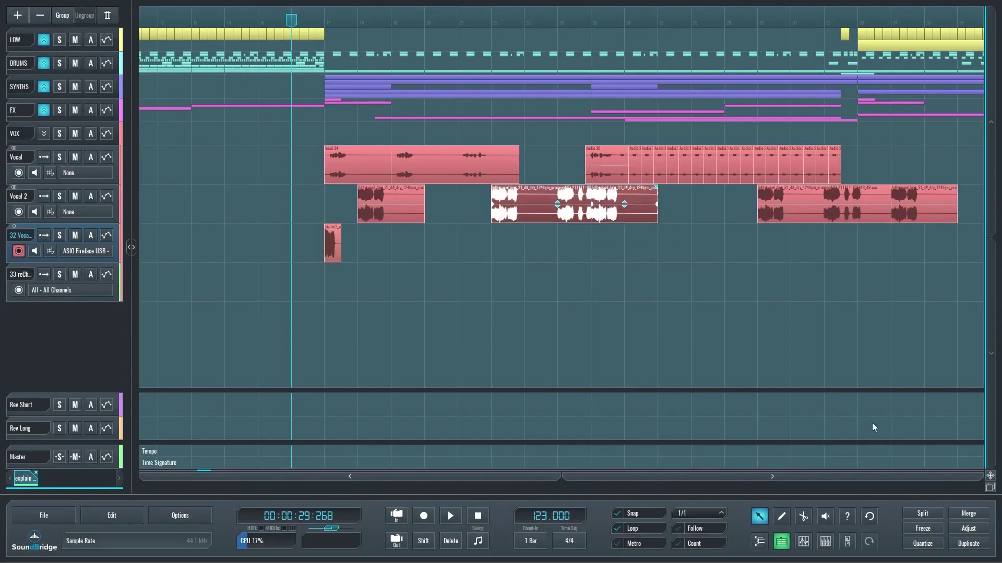
{"action": "left_click", "coordinate": [961, 515]}
Inspect the merged Vocal 2 clip in the sample editor, then deselect it.
{"action": "left_click", "coordinate": [622, 239]}
{"action": "double_click", "coordinate": [613, 213]}
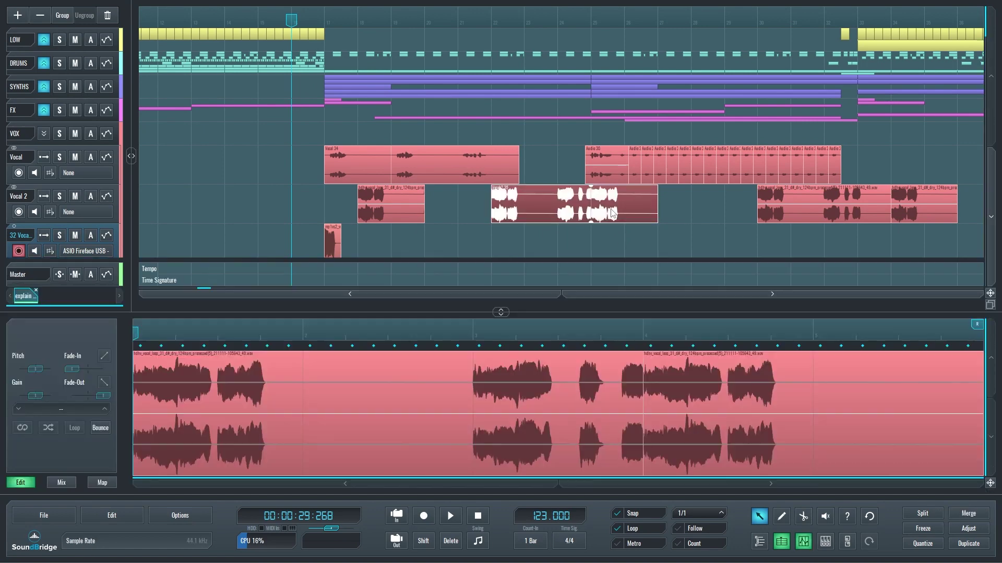
{"action": "scroll", "coordinate": [622, 430], "scroll_direction": "down", "scroll_amount": 3}
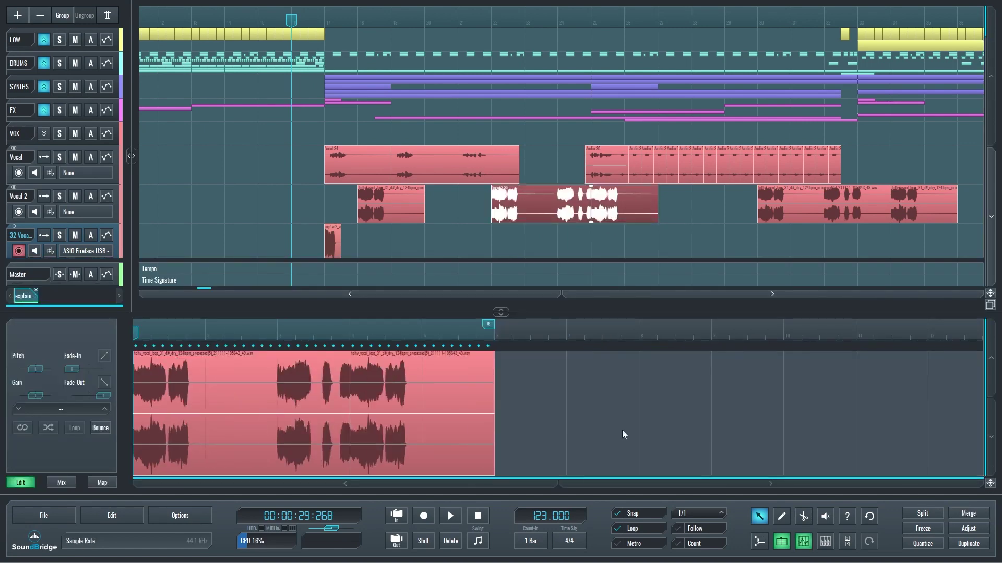
{"action": "left_click", "coordinate": [491, 477]}
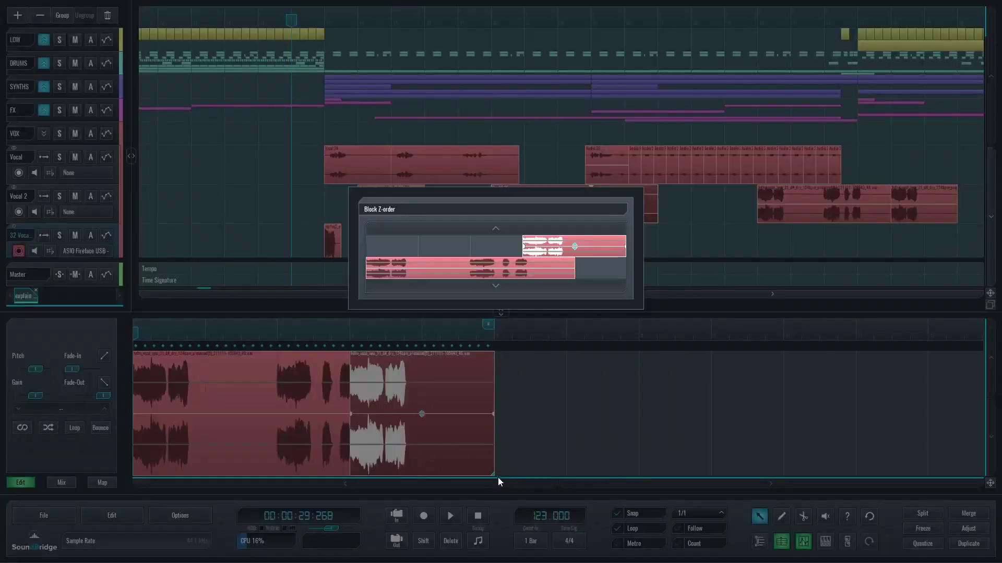
{"action": "left_click", "coordinate": [689, 251]}
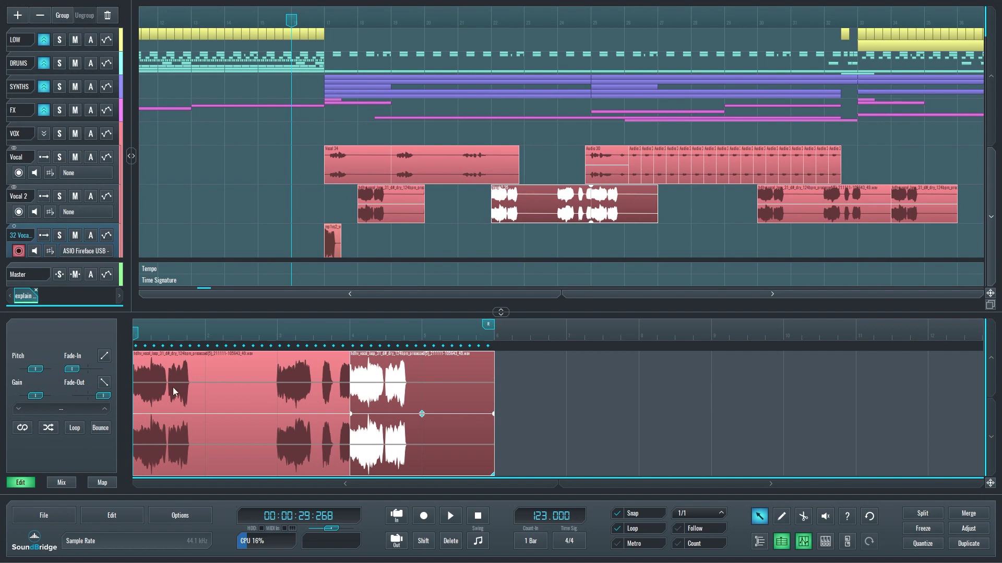
{"action": "left_click", "coordinate": [479, 233]}
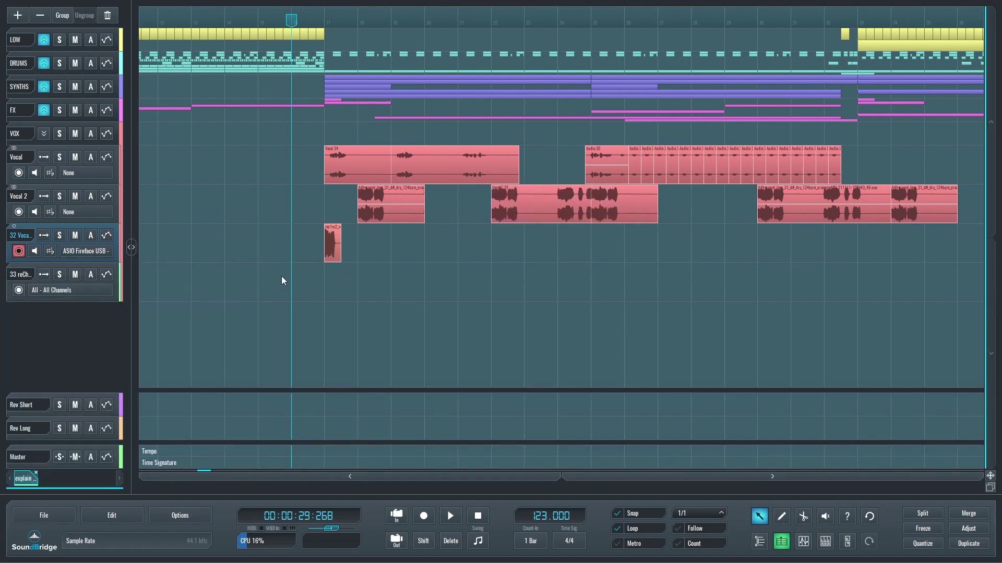
Solo the 32 Vocal track and record a short new take, stopping with the spacebar.
{"action": "scroll", "coordinate": [283, 275], "scroll_direction": "up", "scroll_amount": 2}
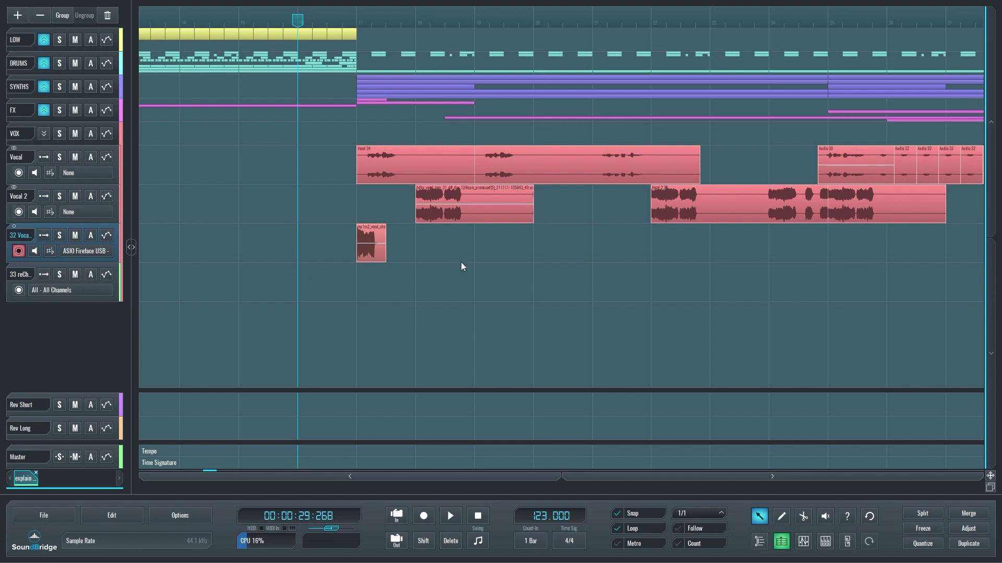
{"action": "left_click", "coordinate": [59, 236]}
{"action": "left_click", "coordinate": [424, 516]}
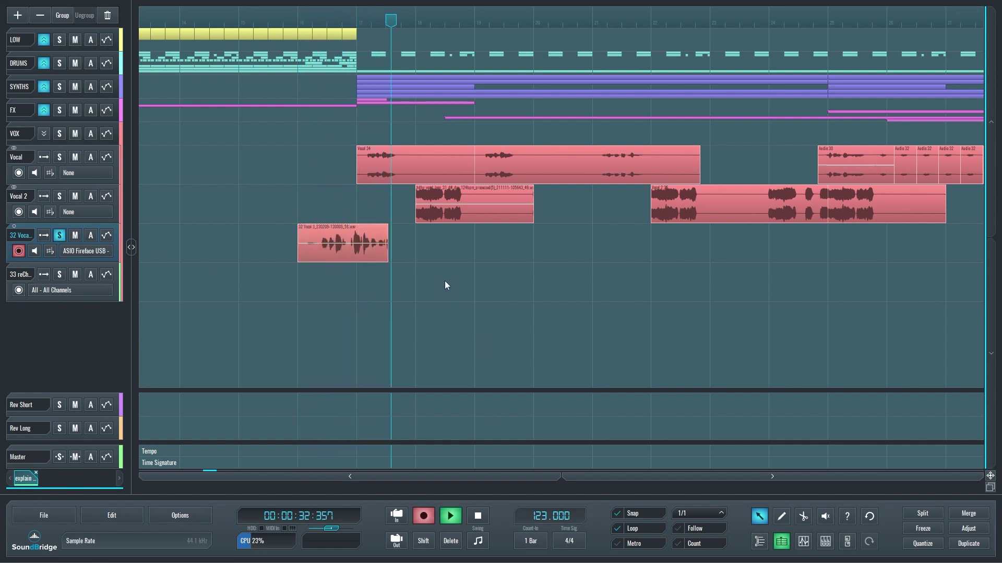
{"action": "key", "text": "space"}
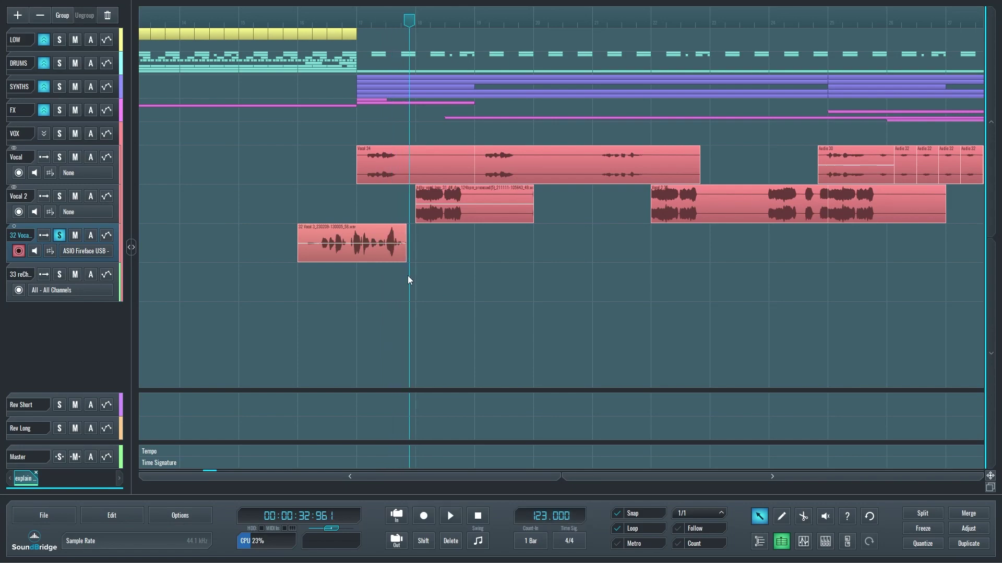
Check the recorded clip's stacking order, then deselect it.
{"action": "left_click", "coordinate": [384, 258]}
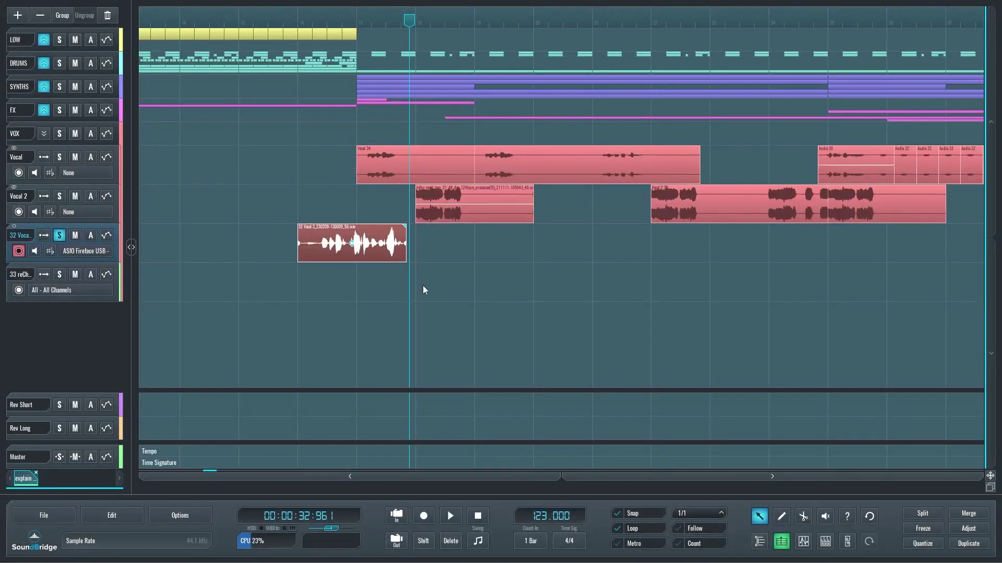
{"action": "left_click", "coordinate": [405, 226]}
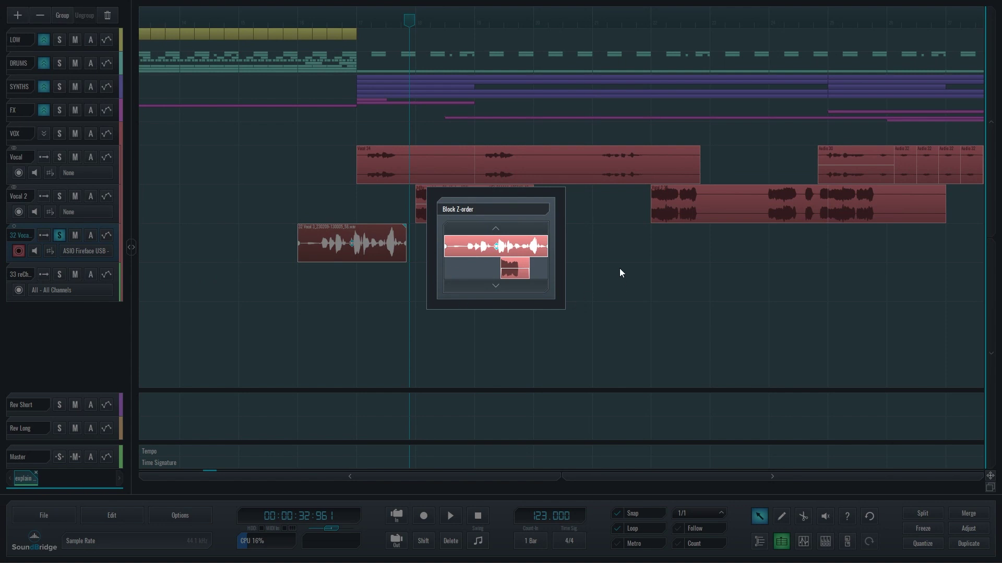
{"action": "left_click", "coordinate": [431, 311]}
{"action": "left_click", "coordinate": [431, 310]}
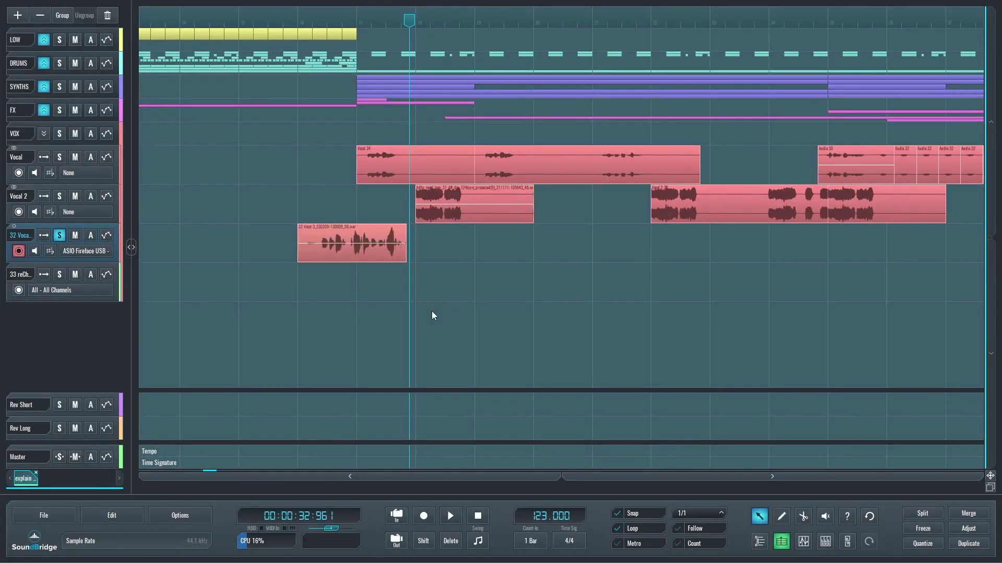
Switch off Recording Overwrites Audio in the Preferences Options page and confirm with OK.
{"action": "key", "text": "ctrl+p"}
{"action": "left_click", "coordinate": [408, 278]}
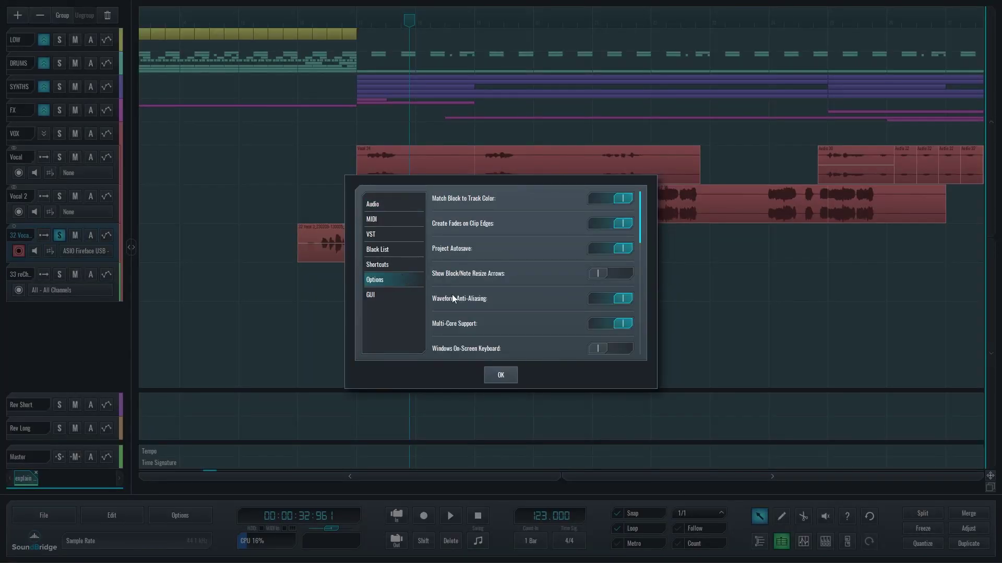
{"action": "scroll", "coordinate": [547, 270], "scroll_direction": "down", "scroll_amount": 5}
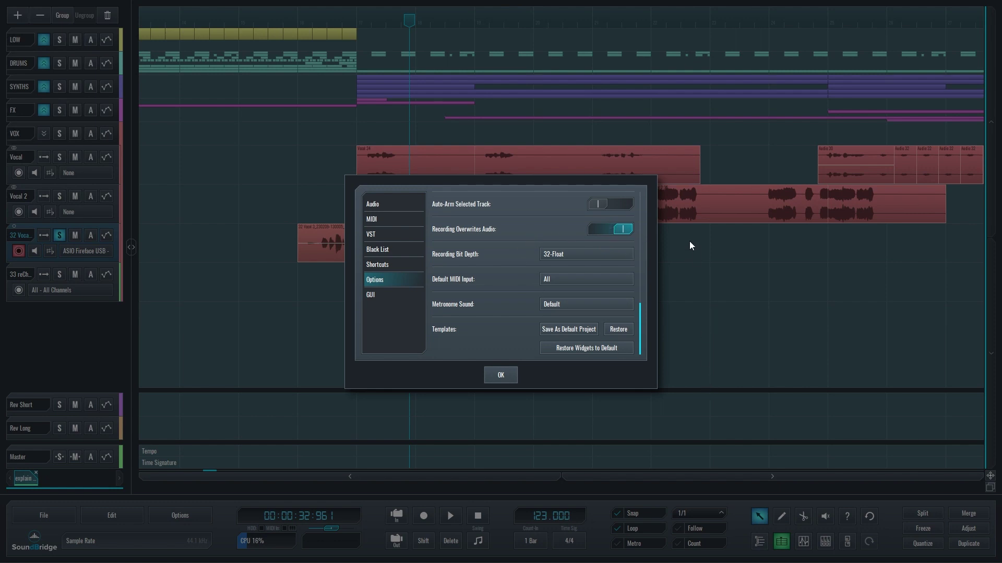
{"action": "left_click", "coordinate": [617, 231]}
{"action": "left_click", "coordinate": [505, 372]}
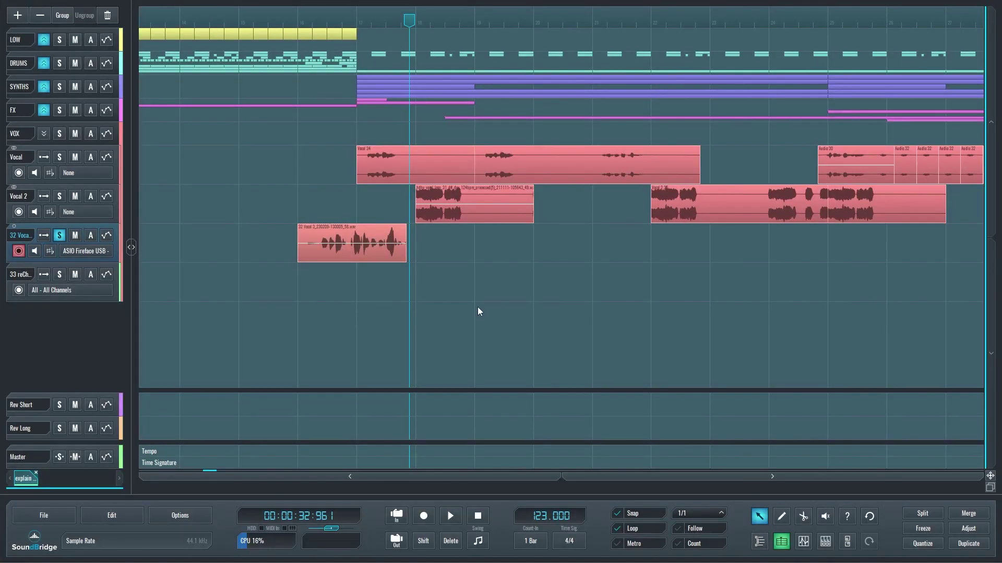
Solo the 33 reChord track, show the plugin browser listing Vital, and open its device rack.
{"action": "scroll", "coordinate": [475, 305], "scroll_direction": "down", "scroll_amount": 3}
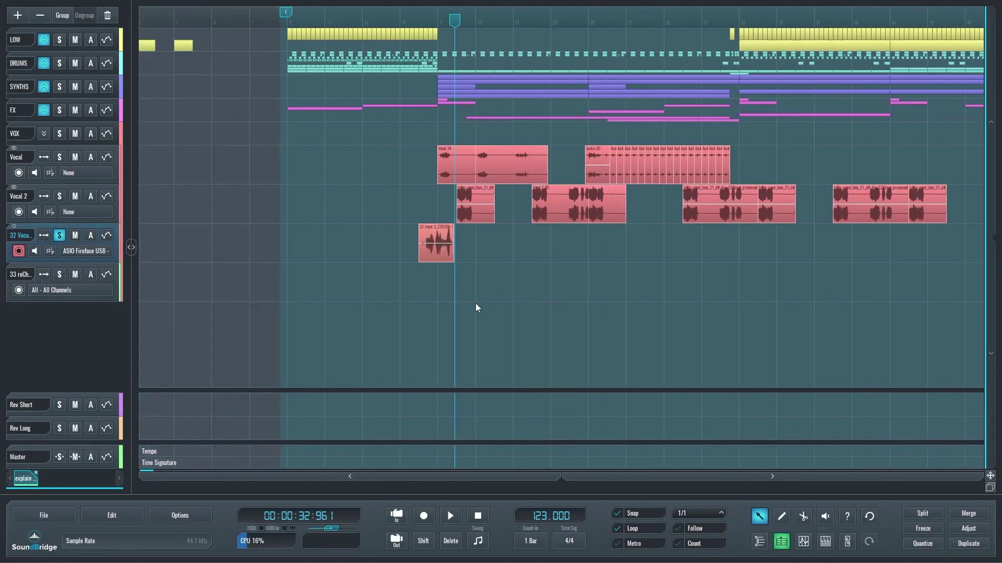
{"action": "left_click", "coordinate": [27, 274]}
{"action": "left_click", "coordinate": [59, 274]}
{"action": "key", "text": "b"}
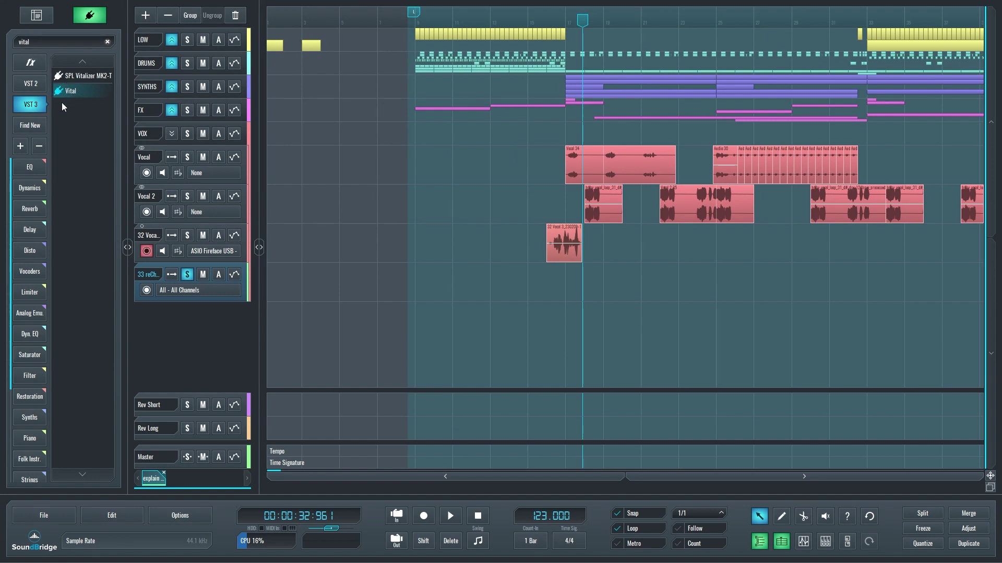
{"action": "key", "text": "d"}
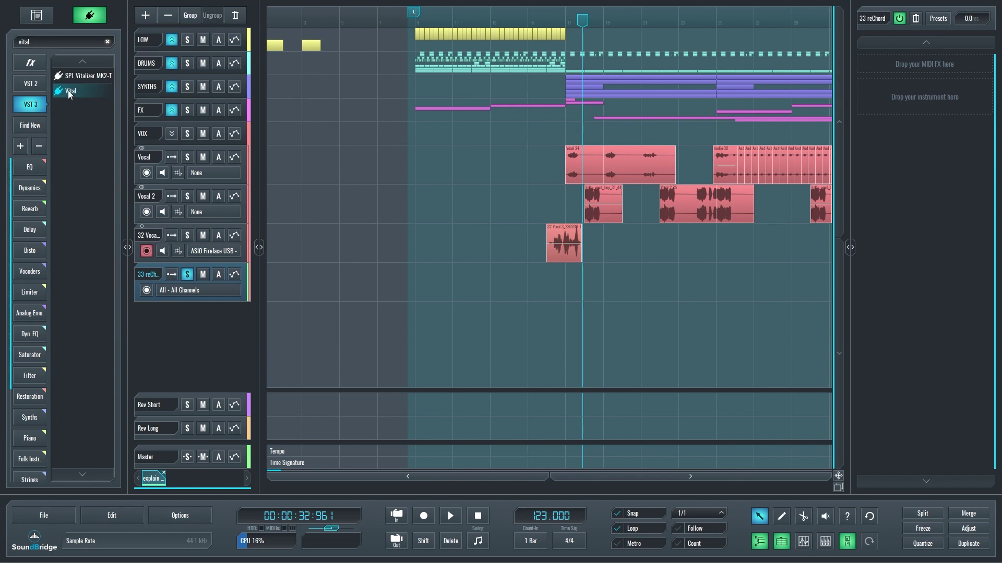
Load Vital on the 33 reChord track, lower its volume to about -17.85 dB, and search 'rechord'.
{"action": "left_click_drag", "start_coordinate": [71, 92], "coordinate": [900, 262]}
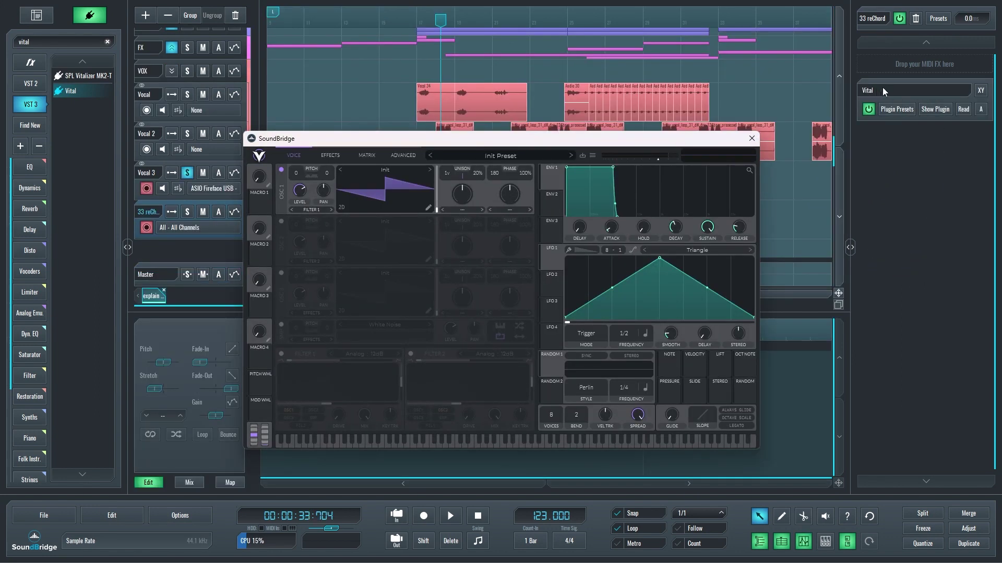
{"action": "left_click_drag", "start_coordinate": [658, 158], "coordinate": [653, 159]}
{"action": "left_click", "coordinate": [187, 175]}
{"action": "left_click_drag", "start_coordinate": [648, 158], "coordinate": [641, 159]}
{"action": "left_click", "coordinate": [31, 42]}
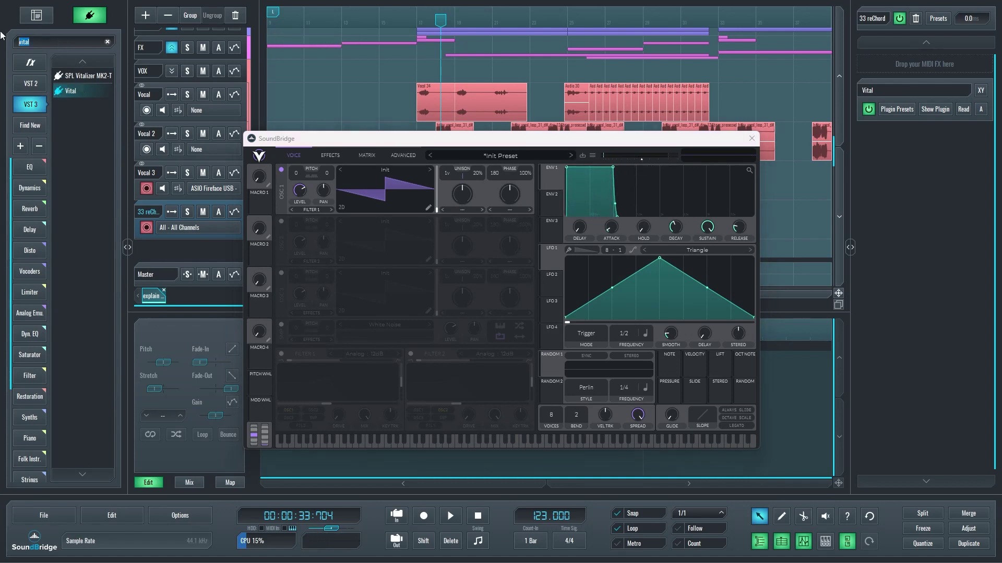
{"action": "type", "text": "rechord"}
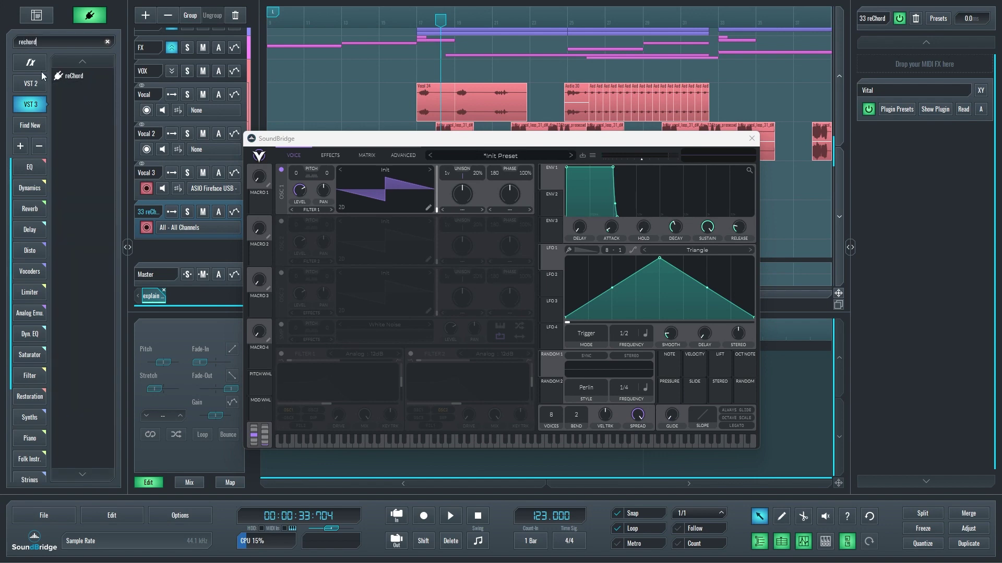
Insert reChord as the MIDI effect before Vital, bypass and re-enable it, and pick Style Down & Up.
{"action": "left_click_drag", "start_coordinate": [71, 77], "coordinate": [928, 64]}
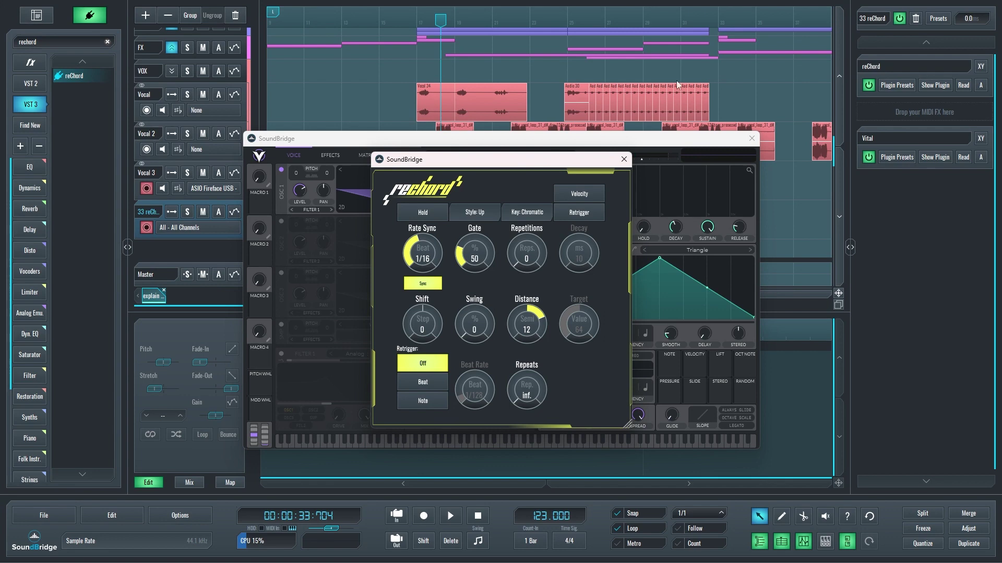
{"action": "left_click", "coordinate": [869, 85]}
{"action": "left_click", "coordinate": [868, 85]}
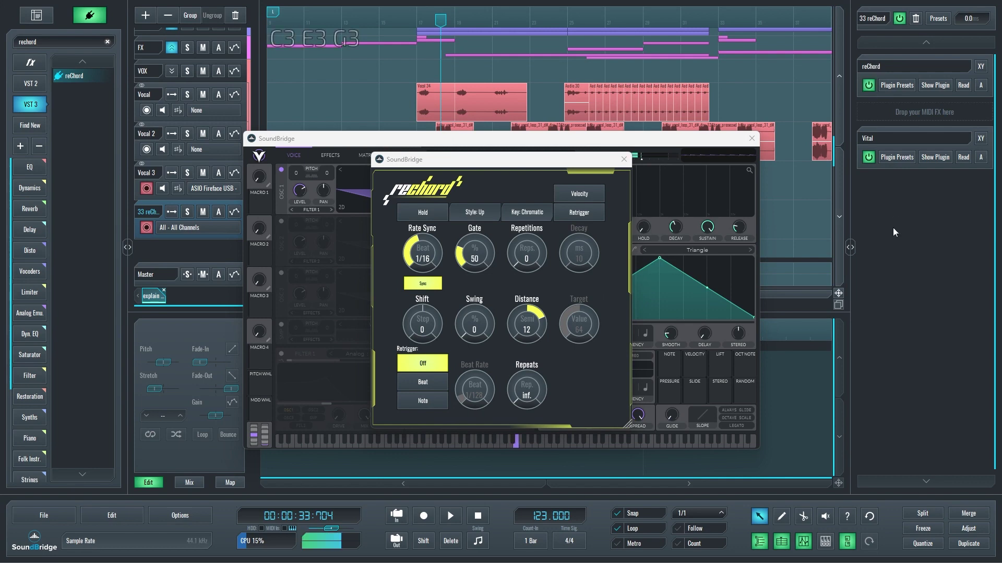
{"action": "left_click", "coordinate": [475, 214]}
{"action": "left_click", "coordinate": [476, 265]}
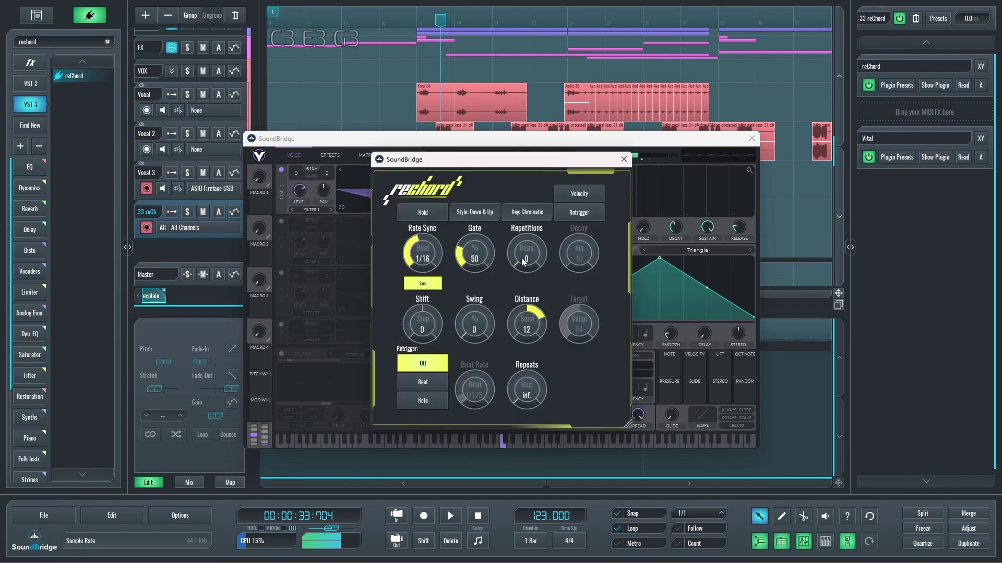
{"action": "left_click", "coordinate": [480, 214]}
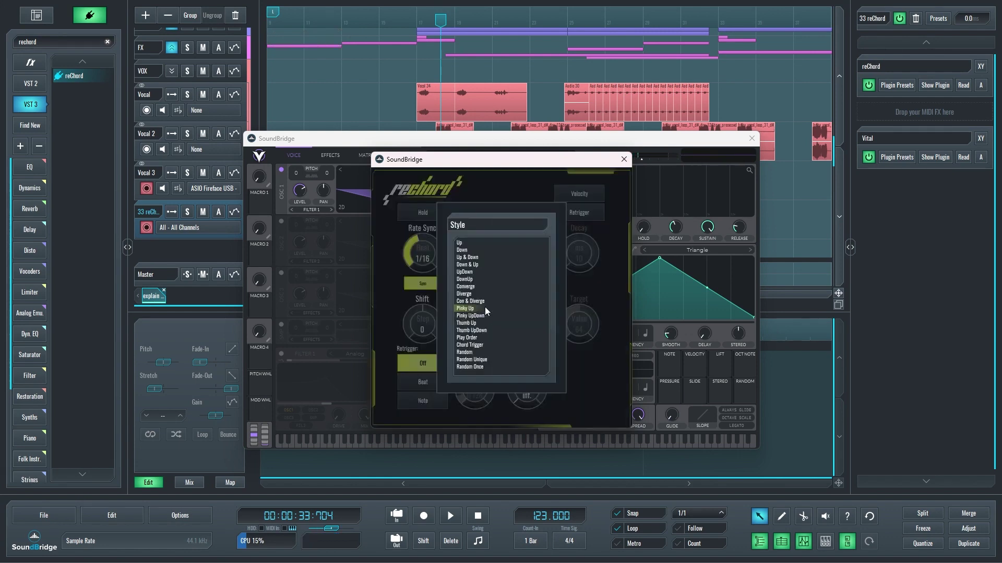
{"action": "left_click", "coordinate": [614, 268]}
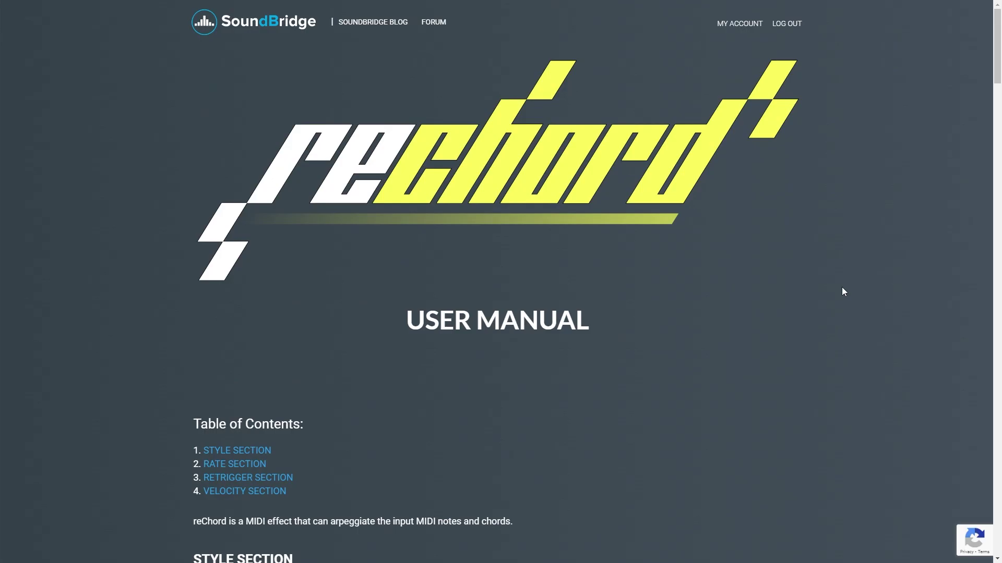
Scroll the reChord manual through the Rate, Retrigger and Velocity sections.
{"action": "scroll", "coordinate": [841, 290], "scroll_direction": "down", "scroll_amount": 10}
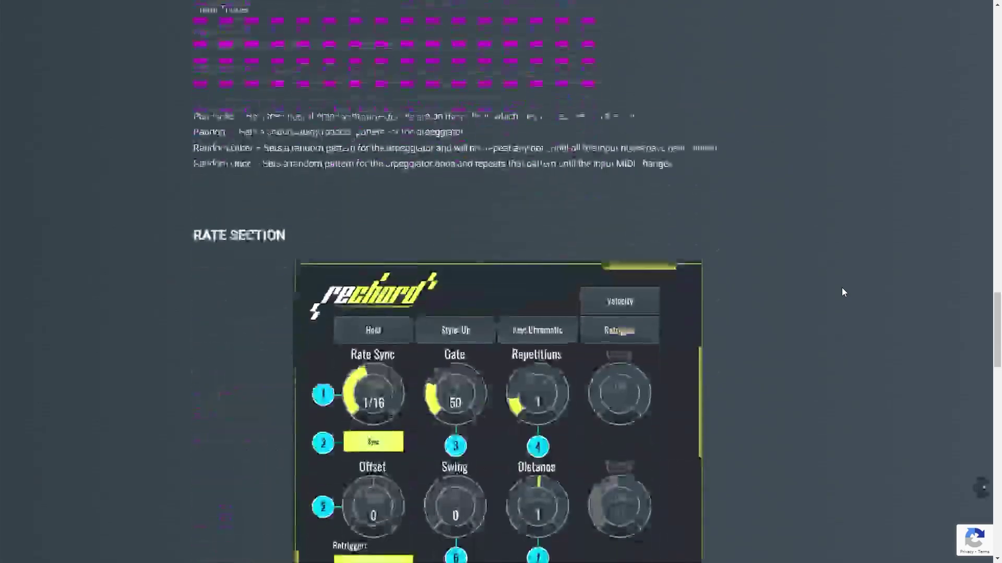
{"action": "scroll", "coordinate": [841, 287], "scroll_direction": "down", "scroll_amount": 15}
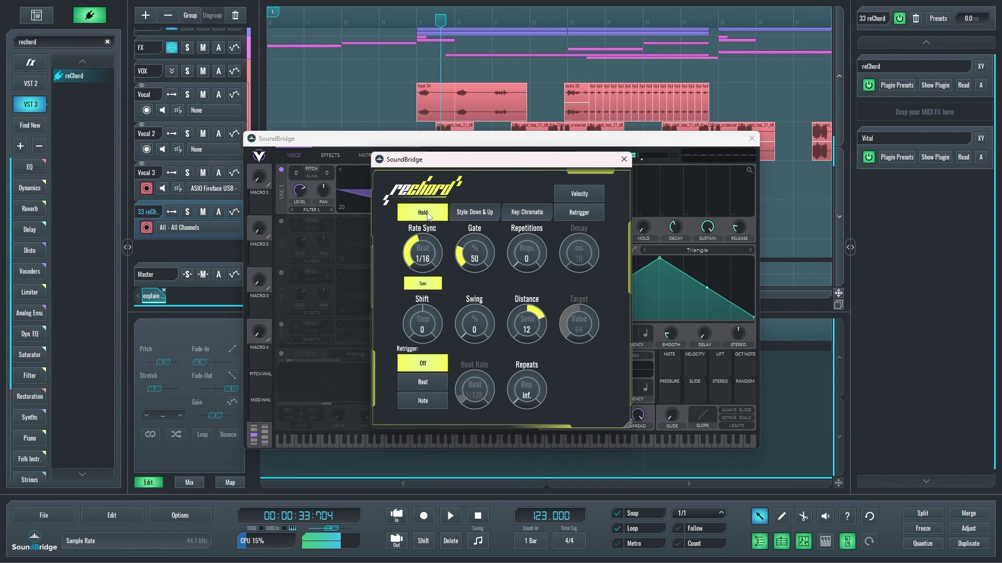
Turn off reChord's Hold, try a free 35 ms rate, return to Sync, and raise Gate to 150.
{"action": "left_click", "coordinate": [424, 212]}
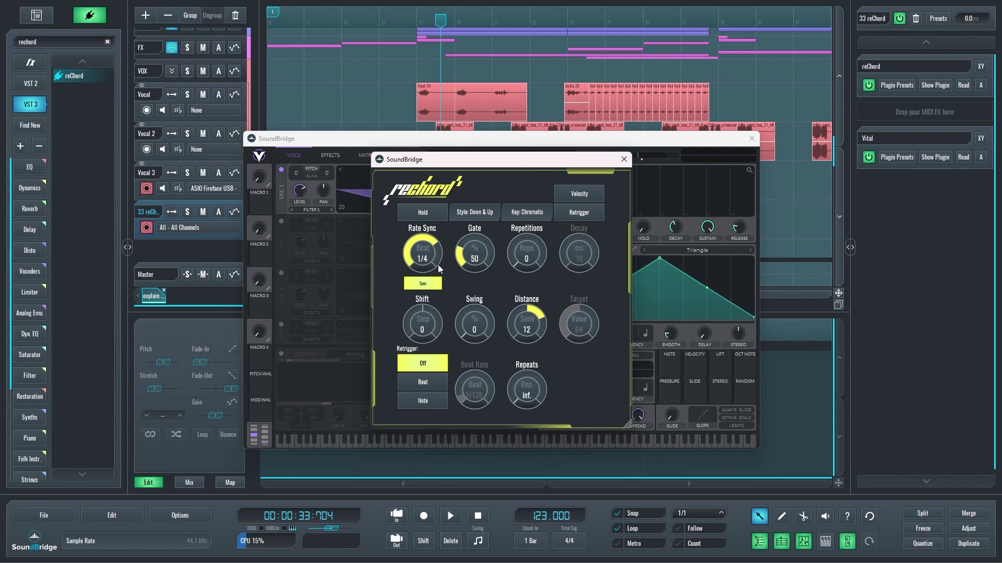
{"action": "left_click", "coordinate": [432, 283]}
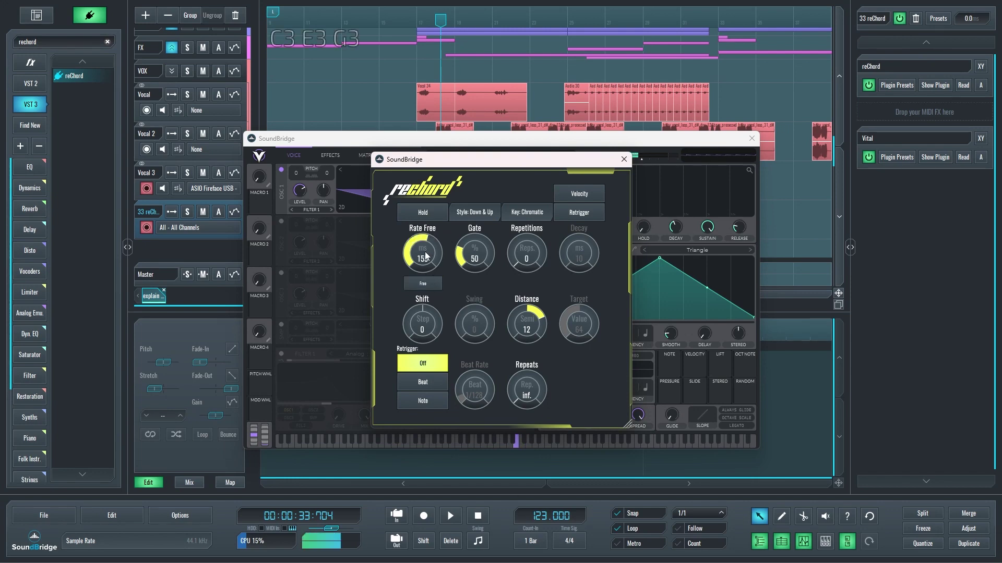
{"action": "mouse_move", "coordinate": [429, 240]}
{"action": "left_mouse_down"}
{"action": "mouse_move", "coordinate": [425, 267]}
{"action": "mouse_move", "coordinate": [429, 249]}
{"action": "left_mouse_up"}
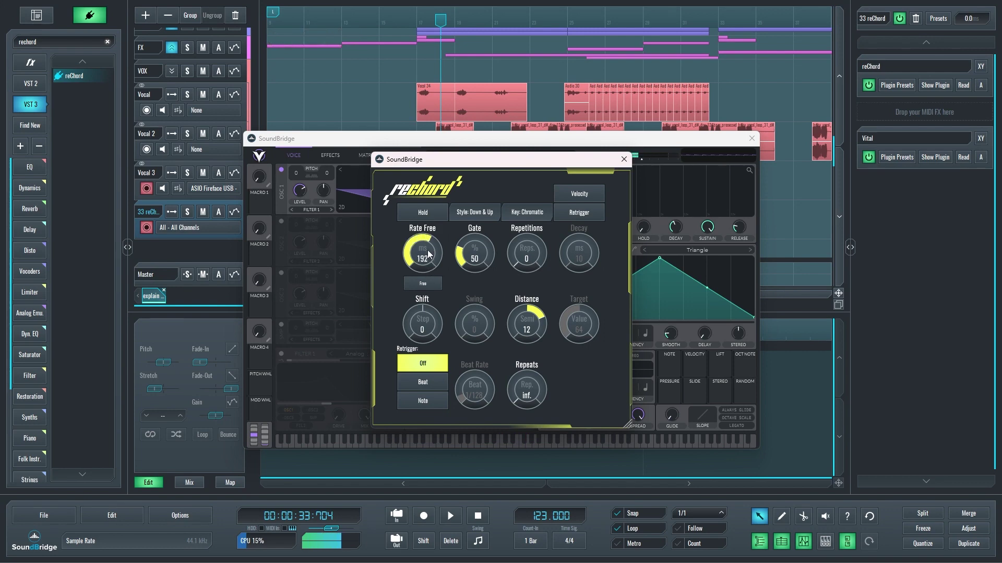
{"action": "left_click", "coordinate": [423, 283]}
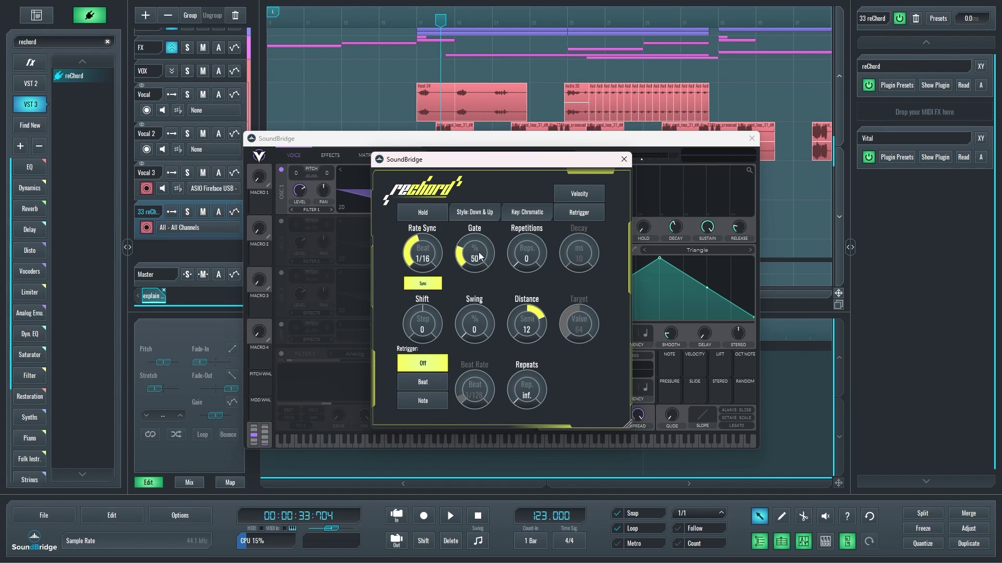
{"action": "mouse_move", "coordinate": [480, 256]}
{"action": "left_mouse_down"}
{"action": "mouse_move", "coordinate": [488, 234]}
{"action": "mouse_move", "coordinate": [490, 262]}
{"action": "mouse_move", "coordinate": [490, 232]}
{"action": "mouse_move", "coordinate": [491, 261]}
{"action": "left_mouse_up"}
Set reChord's style to Up and its synced rate to 1/8, and try shifting the start by one step.
{"action": "left_click", "coordinate": [478, 212]}
{"action": "left_click", "coordinate": [484, 243]}
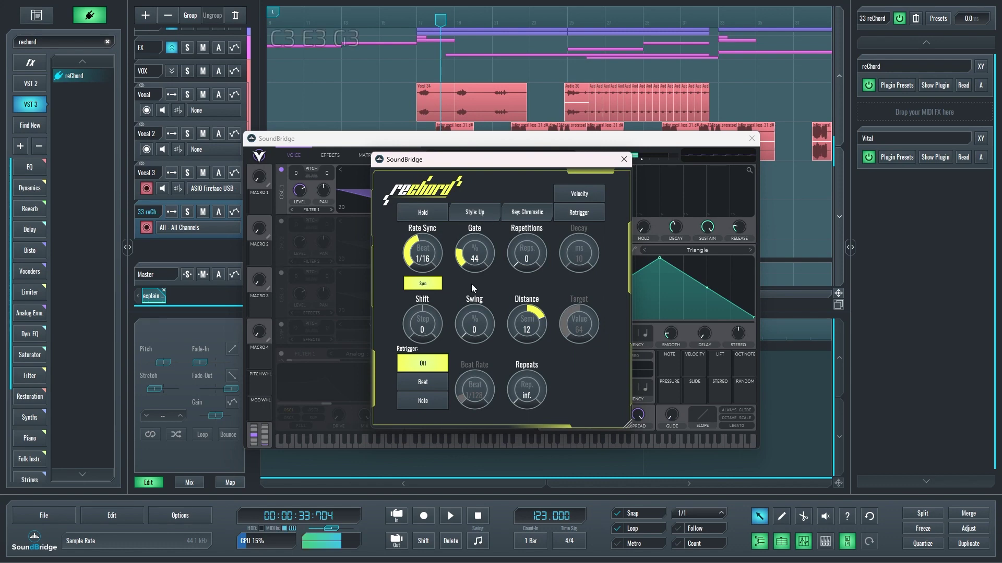
{"action": "left_click_drag", "start_coordinate": [431, 262], "coordinate": [439, 264]}
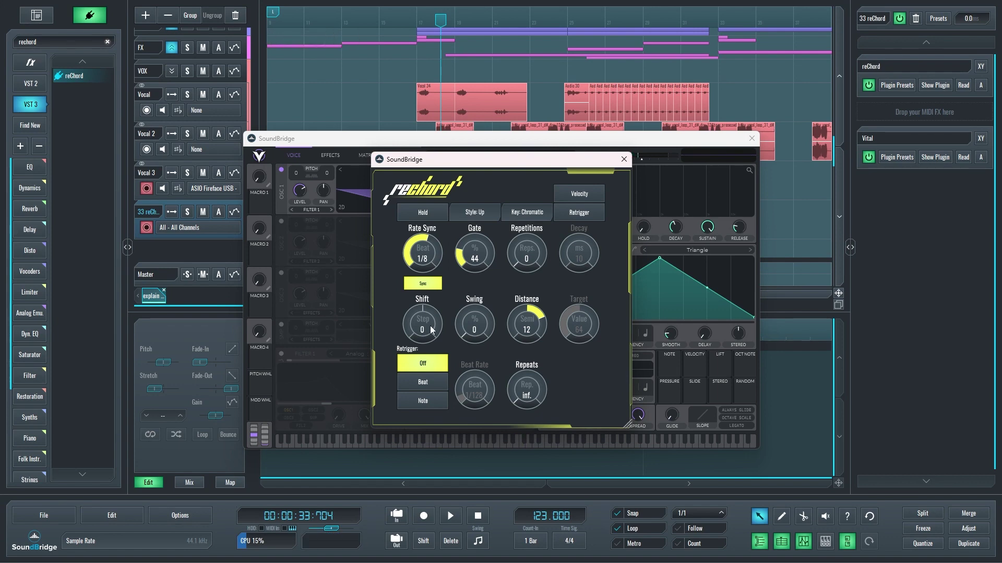
{"action": "left_click_drag", "start_coordinate": [436, 323], "coordinate": [437, 320]}
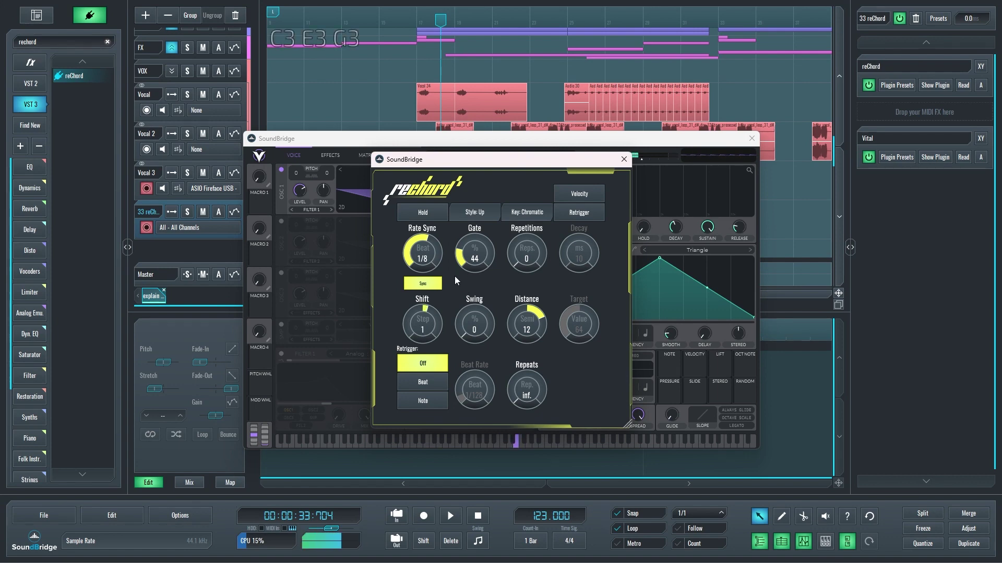
Reset reChord's Shift to 0 and raise its Swing to 81.
{"action": "scroll", "coordinate": [426, 324], "scroll_direction": "up", "scroll_amount": 1}
{"action": "scroll", "coordinate": [443, 327], "scroll_direction": "up", "scroll_amount": 1}
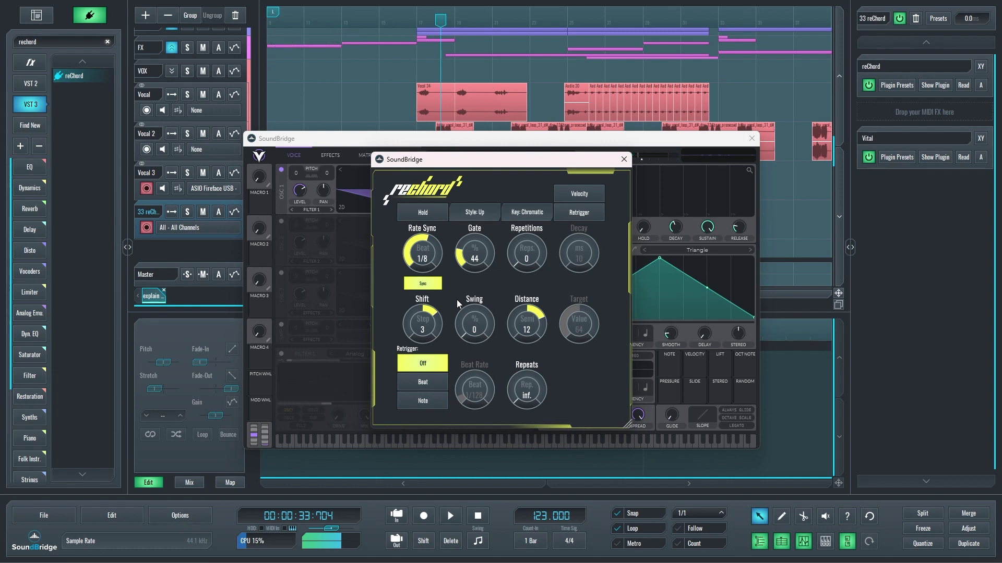
{"action": "scroll", "coordinate": [425, 329], "scroll_direction": "down", "scroll_amount": 3}
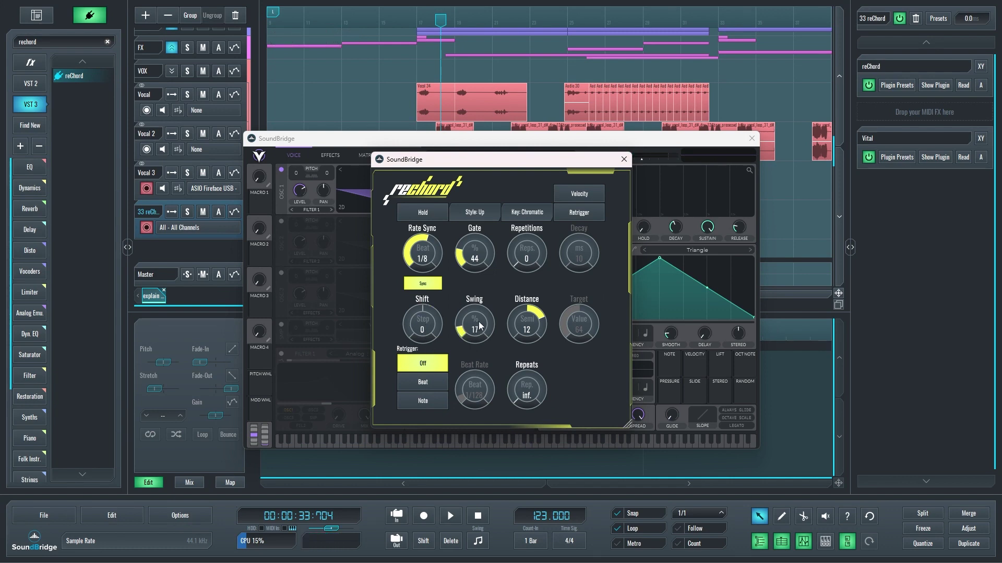
{"action": "scroll", "coordinate": [481, 324], "scroll_direction": "up", "scroll_amount": 5}
Solo 33 reChord and retrigger its arpeggio on Beat at a 1/4 rate with Swing reset to 0.
{"action": "left_click", "coordinate": [425, 387]}
{"action": "left_click", "coordinate": [189, 212]}
{"action": "left_click_drag", "start_coordinate": [469, 399], "coordinate": [481, 358]}
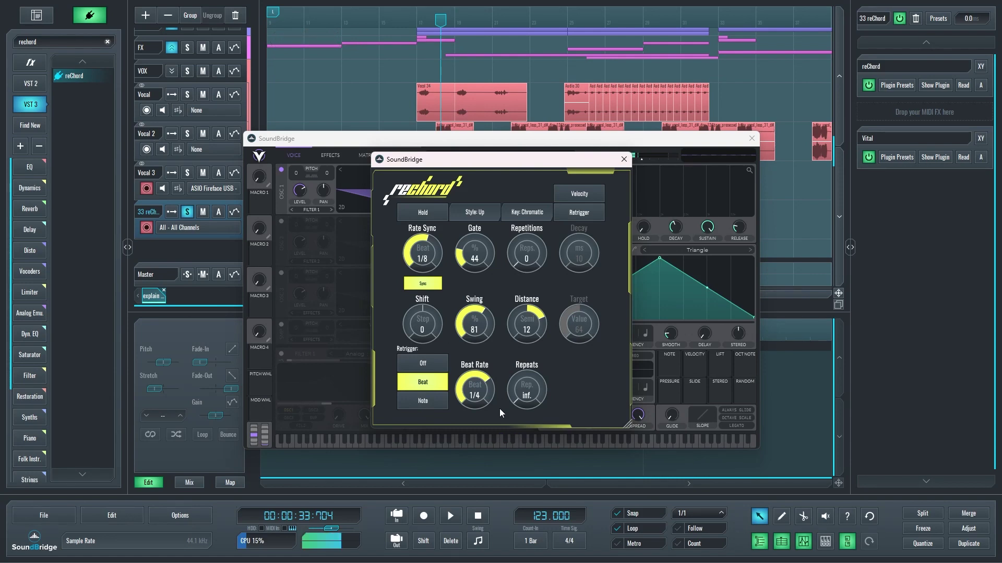
{"action": "double_click", "coordinate": [476, 317]}
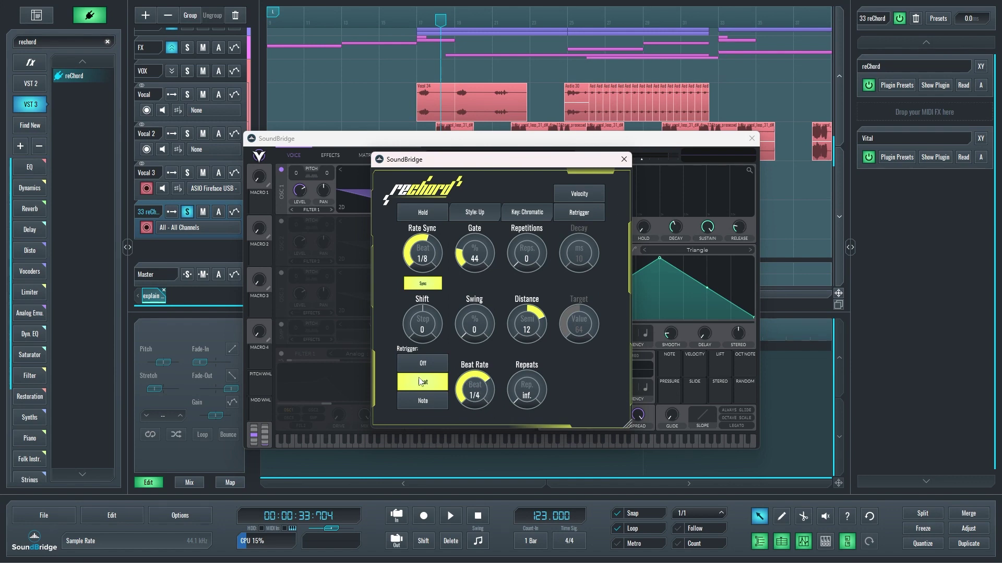
Try reChord's Retrigger modes and Repeats values (1, infinite, 2), finishing with Retrigger Off.
{"action": "left_click", "coordinate": [428, 402]}
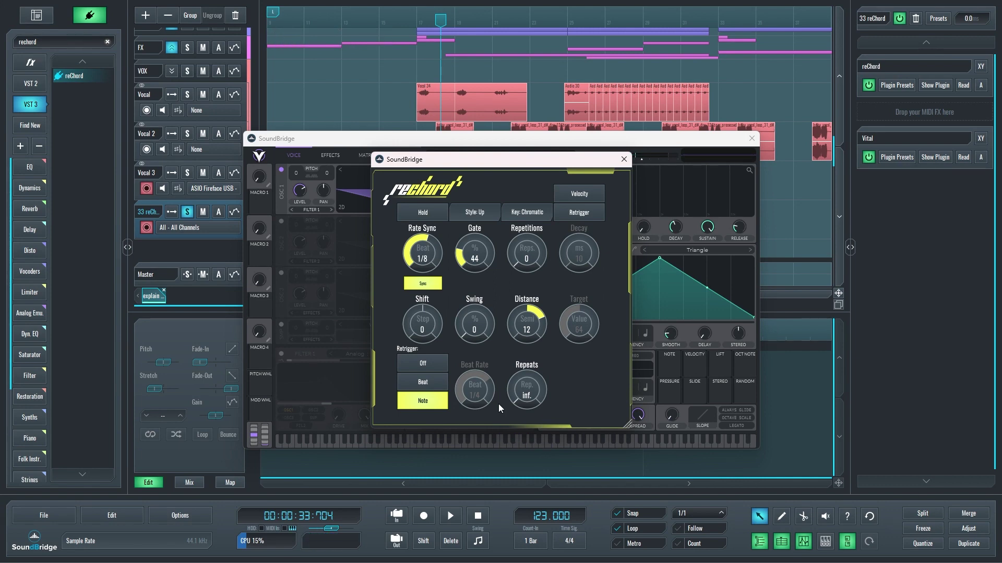
{"action": "left_click", "coordinate": [426, 364]}
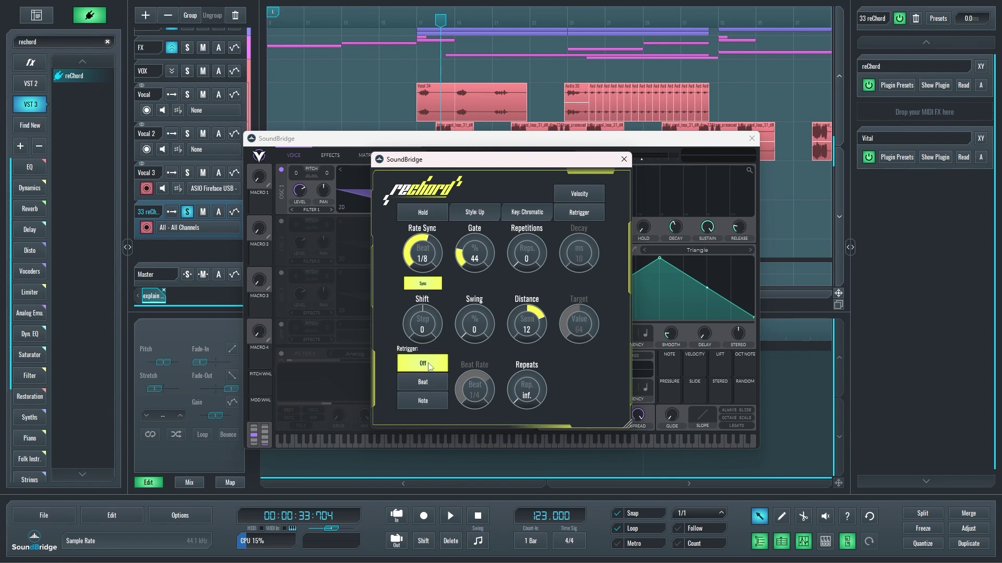
{"action": "left_click_drag", "start_coordinate": [530, 392], "coordinate": [503, 383]}
{"action": "left_click_drag", "start_coordinate": [537, 394], "coordinate": [538, 389]}
{"action": "left_click_drag", "start_coordinate": [533, 399], "coordinate": [534, 395]}
{"action": "left_click", "coordinate": [422, 382]}
{"action": "scroll", "coordinate": [475, 387], "scroll_direction": "up", "scroll_amount": 3}
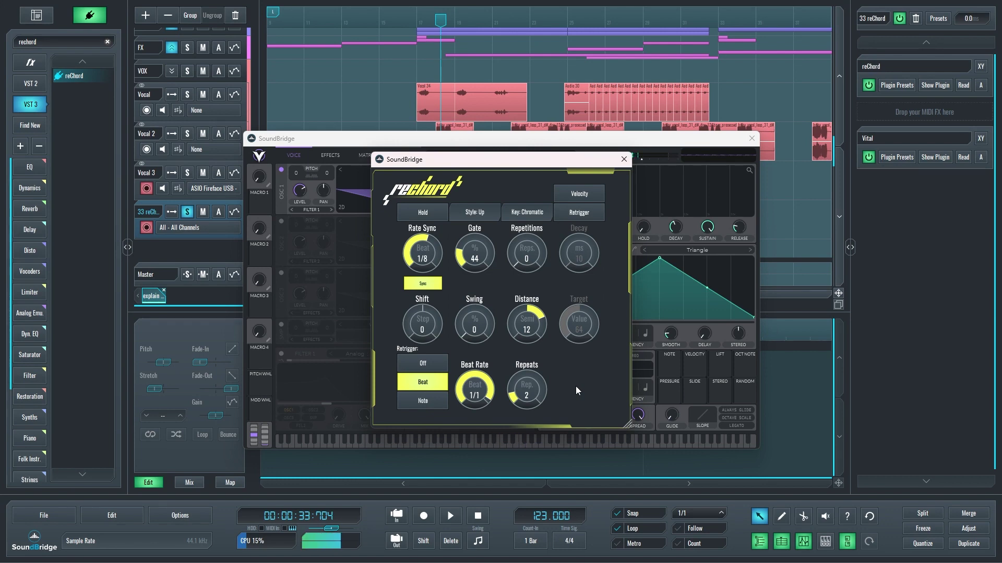
{"action": "left_click", "coordinate": [443, 361]}
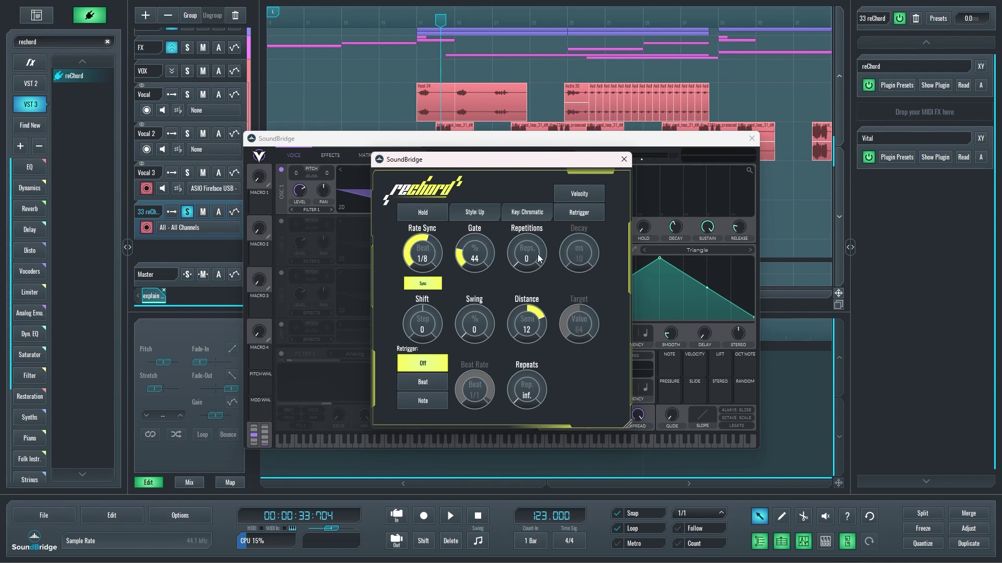
Set reChord's repetition Distance to -12 and Repetitions to 2.
{"action": "scroll", "coordinate": [539, 253], "scroll_direction": "up", "scroll_amount": 1}
{"action": "mouse_move", "coordinate": [532, 343]}
{"action": "left_mouse_down"}
{"action": "mouse_move", "coordinate": [528, 355]}
{"action": "mouse_move", "coordinate": [539, 328]}
{"action": "left_mouse_up"}
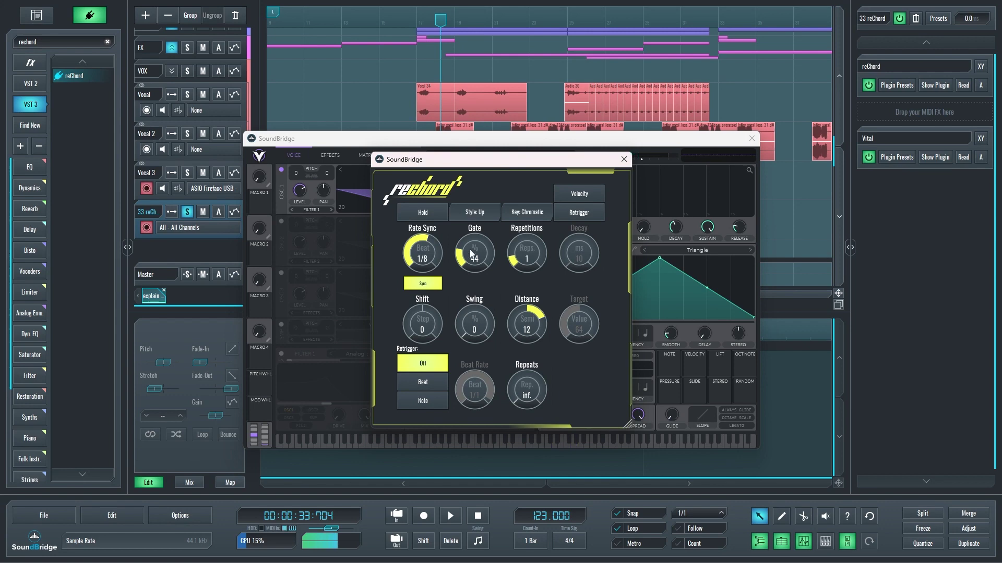
{"action": "left_click_drag", "start_coordinate": [535, 257], "coordinate": [535, 252]}
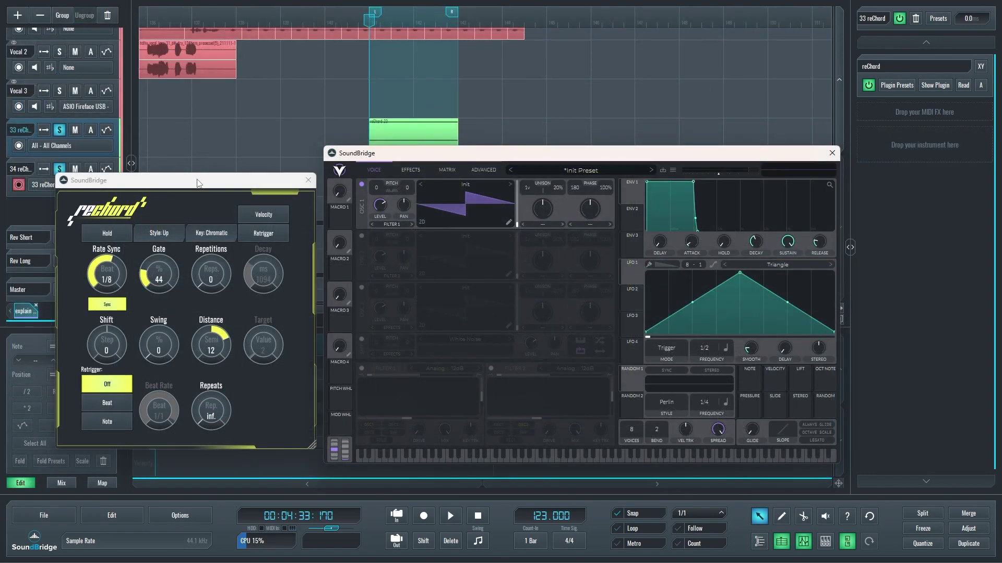
Rearrange the reChord and Vital plugin windows and select track 34.
{"action": "left_click_drag", "start_coordinate": [197, 183], "coordinate": [195, 198]}
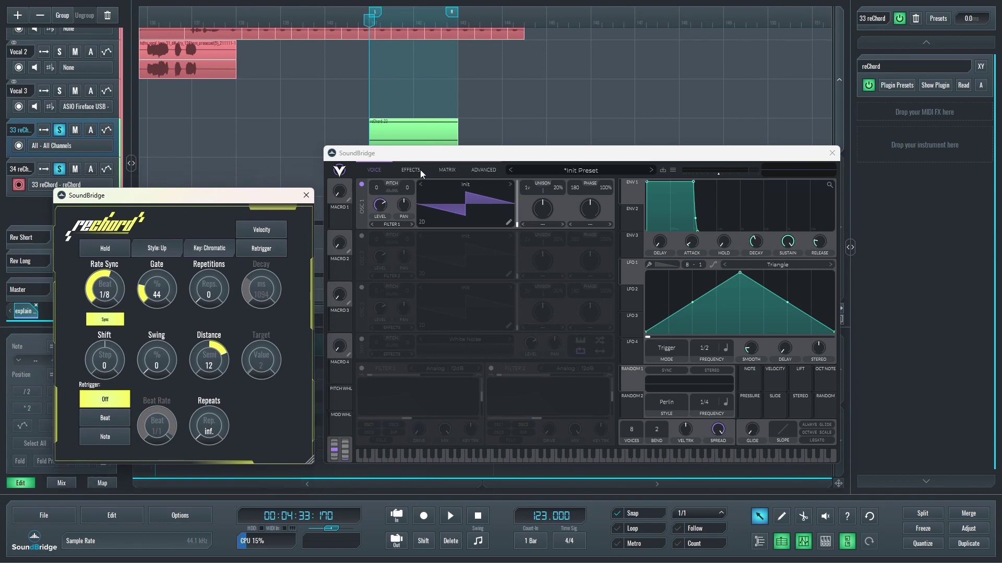
{"action": "left_click_drag", "start_coordinate": [438, 160], "coordinate": [481, 165]}
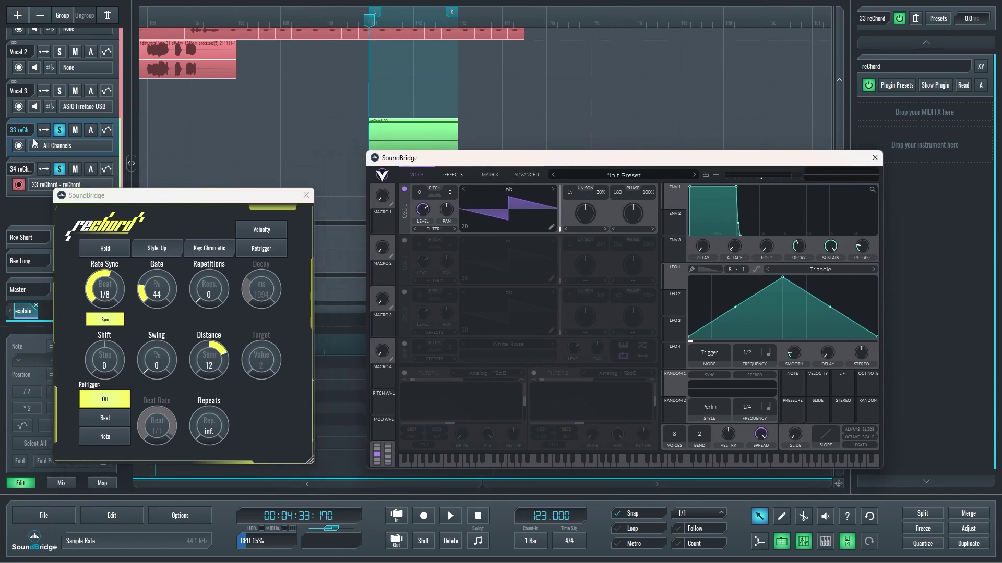
{"action": "left_click", "coordinate": [23, 128]}
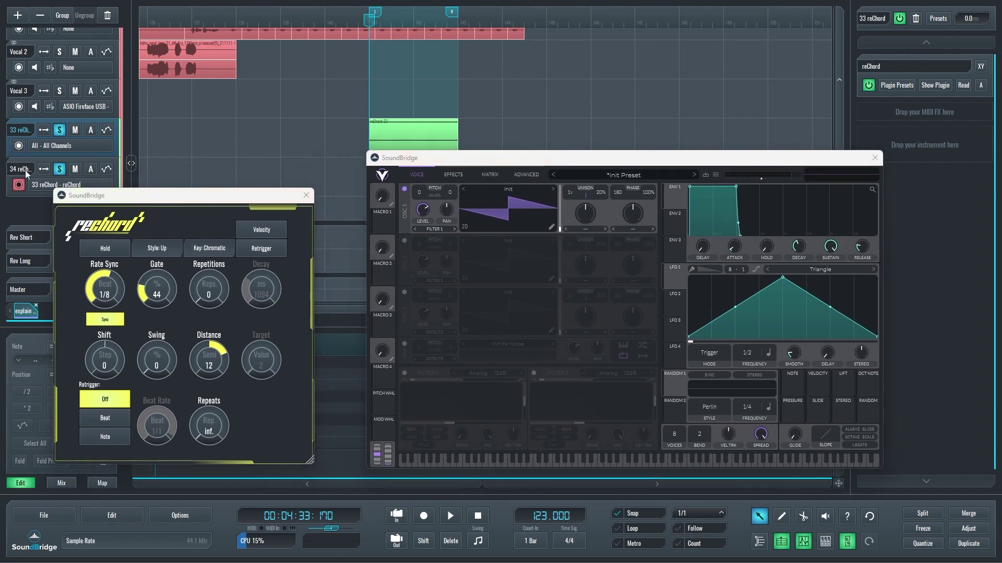
{"action": "key", "text": "Down"}
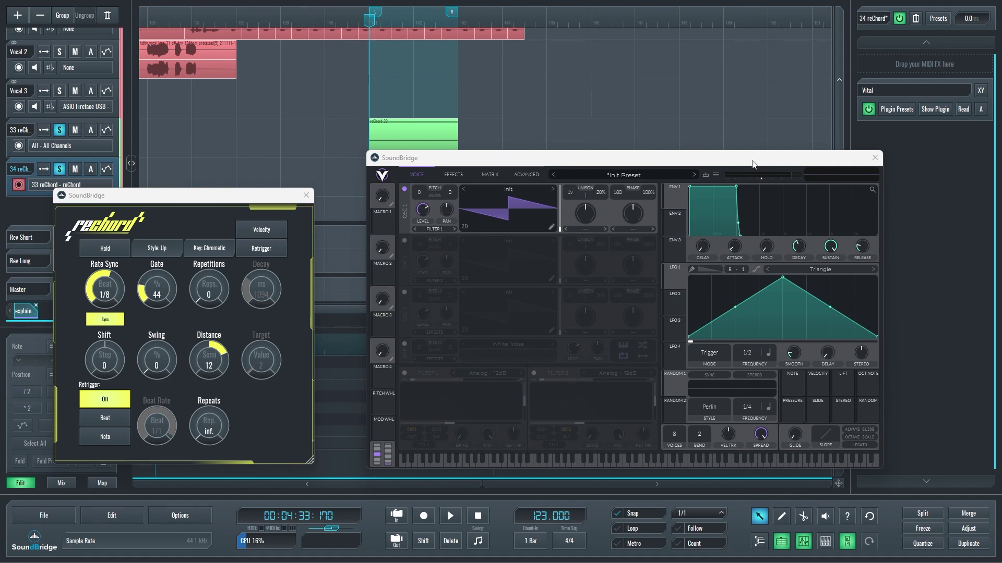
{"action": "left_click_drag", "start_coordinate": [790, 157], "coordinate": [790, 167]}
Rename track 34 to 'Vital', then move the reChord window off the track list.
{"action": "double_click", "coordinate": [21, 170]}
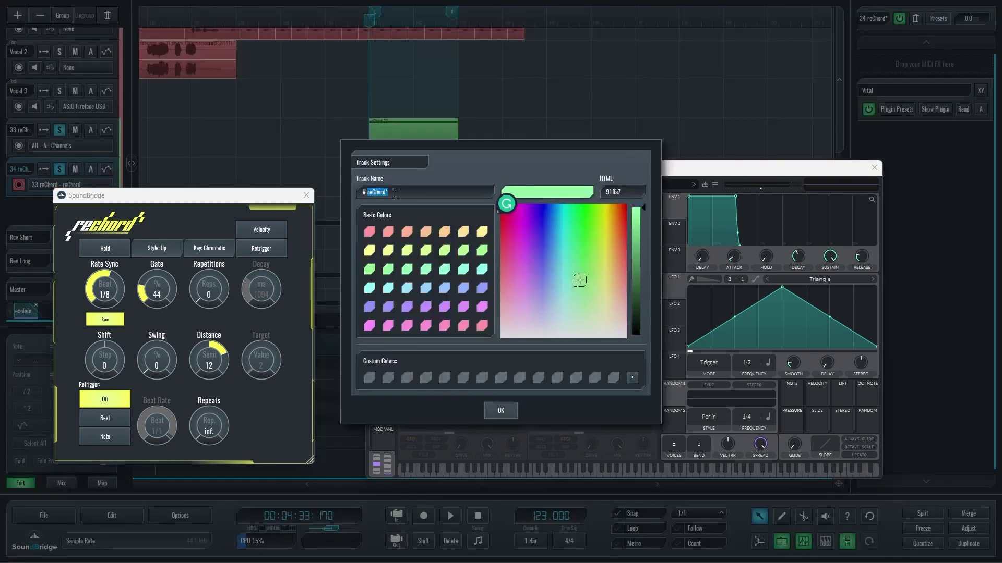
{"action": "type", "text": "Vital"}
{"action": "key", "text": "Return"}
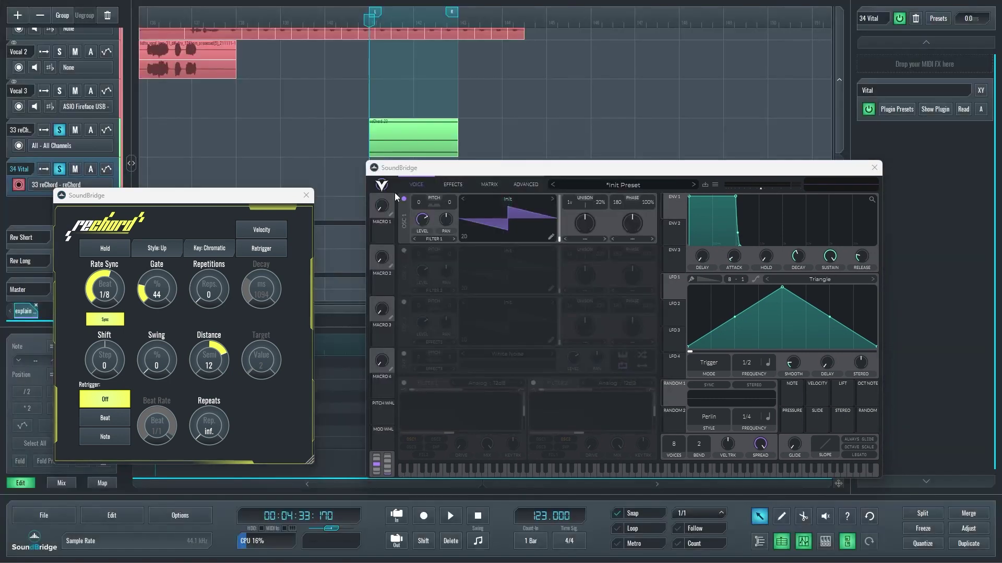
{"action": "left_click", "coordinate": [142, 196]}
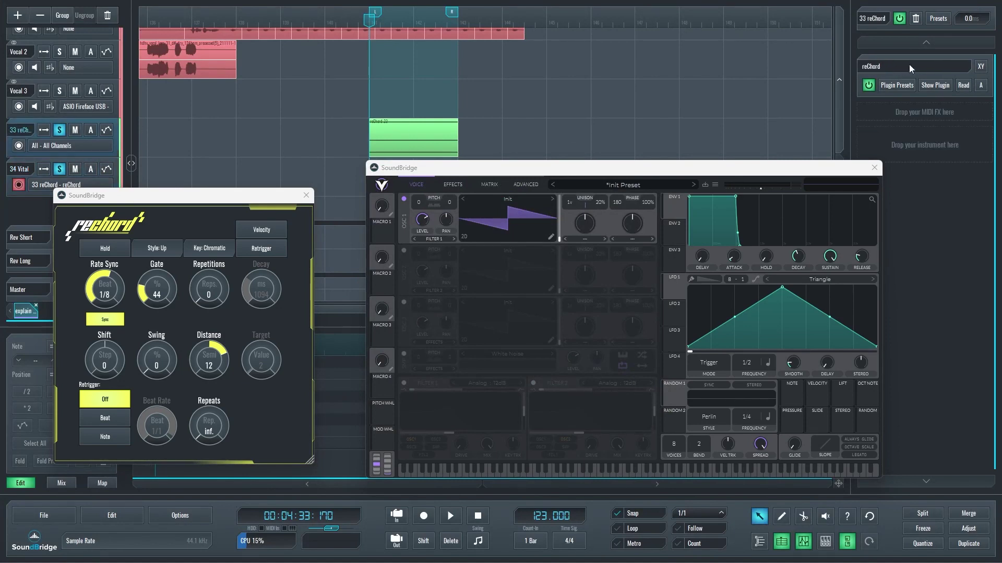
{"action": "left_click_drag", "start_coordinate": [177, 195], "coordinate": [352, 195]}
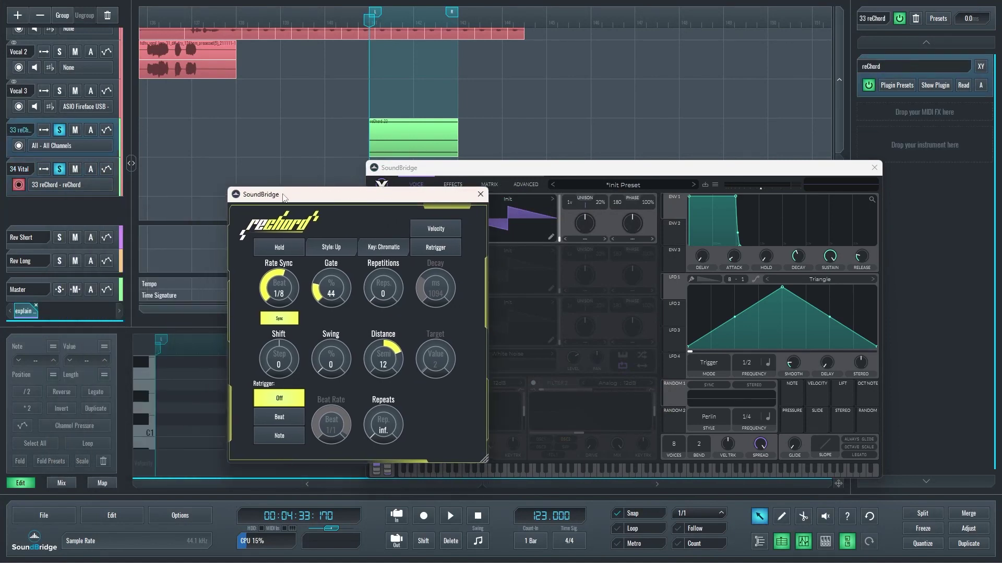
Set track 34 Vital's MIDI input to Internal, from the 33 reChord track's reChord output.
{"action": "left_click", "coordinate": [36, 190]}
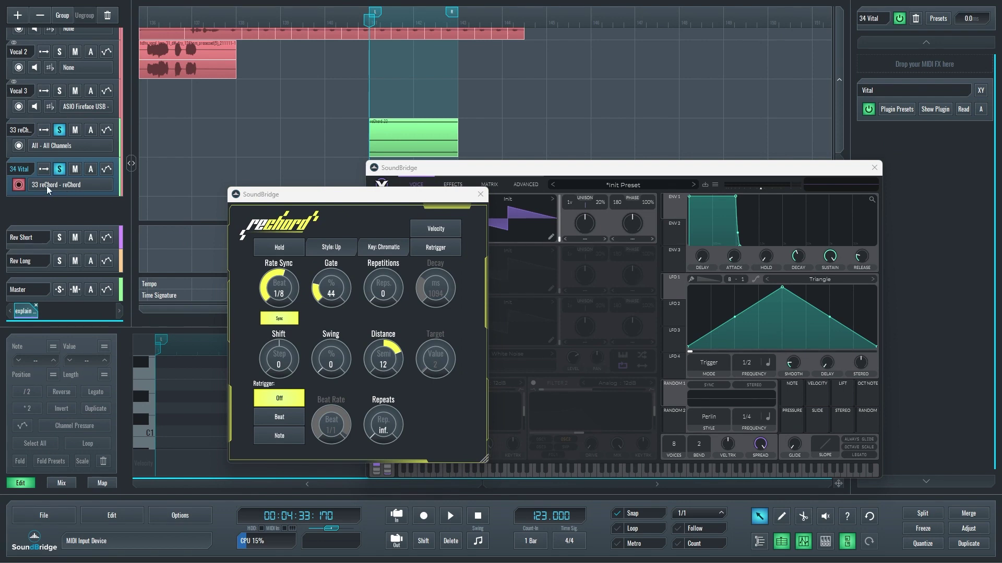
{"action": "left_click", "coordinate": [46, 186]}
{"action": "left_click", "coordinate": [310, 279]}
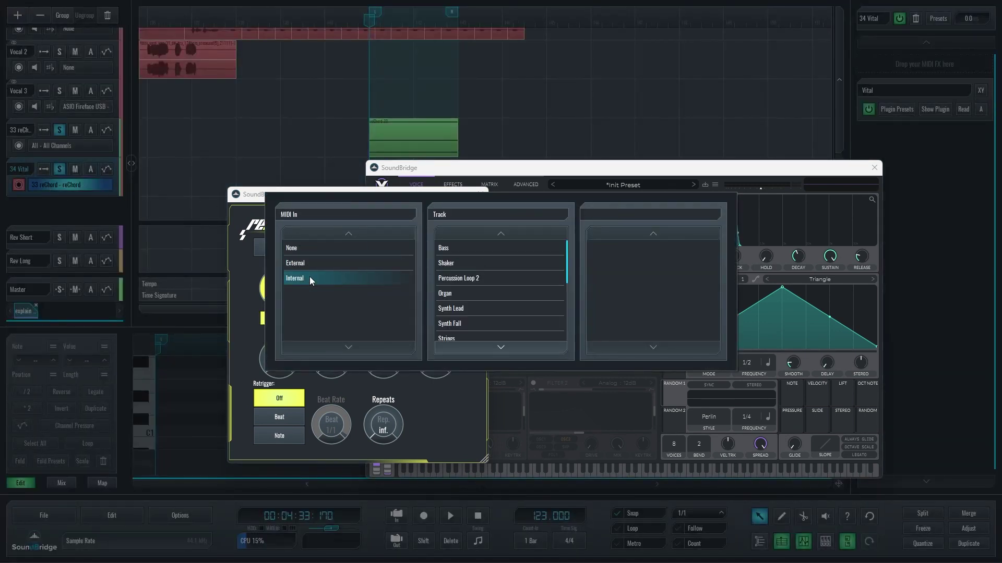
{"action": "left_click", "coordinate": [465, 293]}
{"action": "scroll", "coordinate": [497, 316], "scroll_direction": "down", "scroll_amount": 5}
{"action": "left_click", "coordinate": [494, 324]}
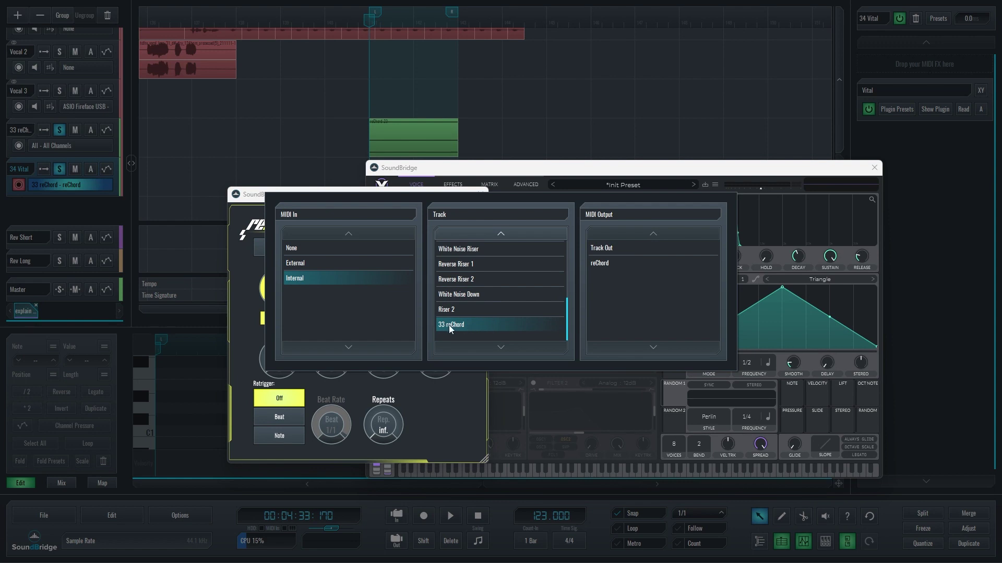
{"action": "left_click", "coordinate": [607, 264]}
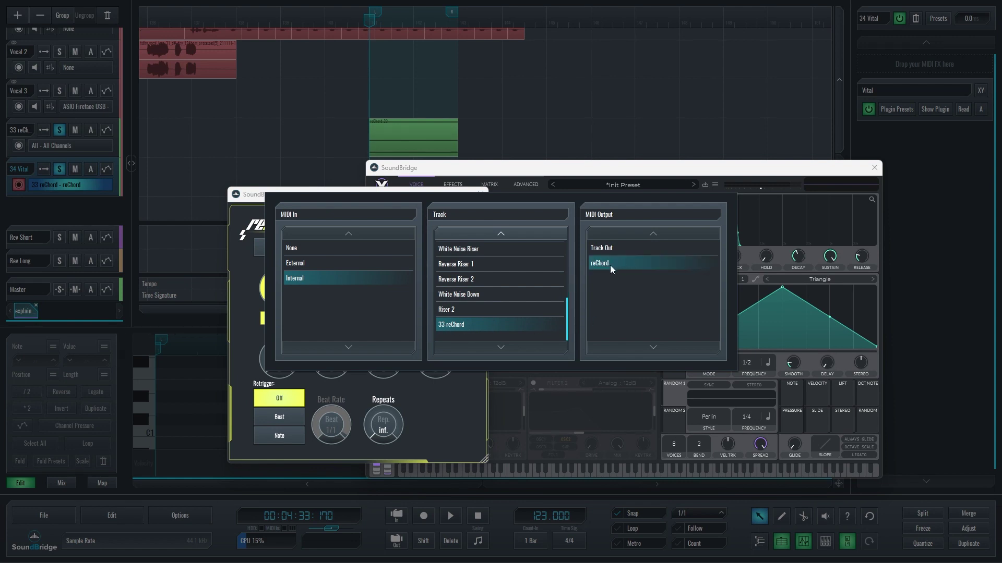
{"action": "left_click", "coordinate": [608, 265]}
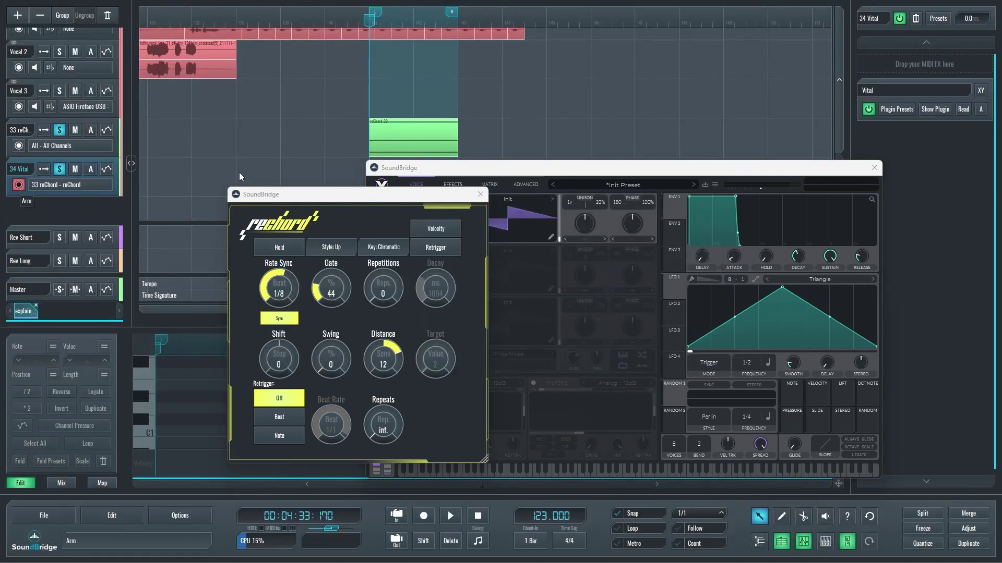
Turn on reChord's velocity ramp with Decay 1094 ms and Target 2.
{"action": "left_click_drag", "start_coordinate": [366, 200], "coordinate": [262, 181]}
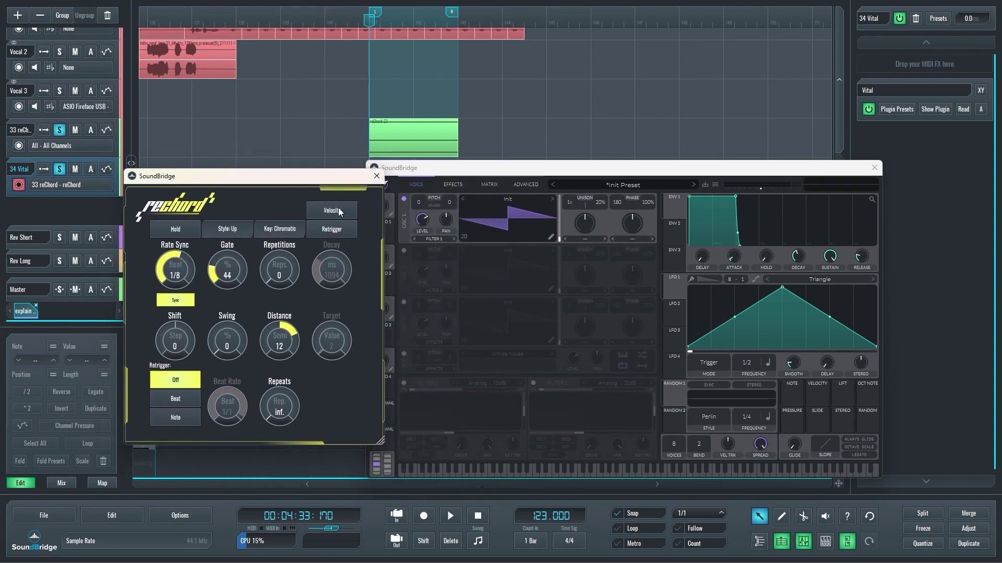
{"action": "left_click", "coordinate": [340, 210]}
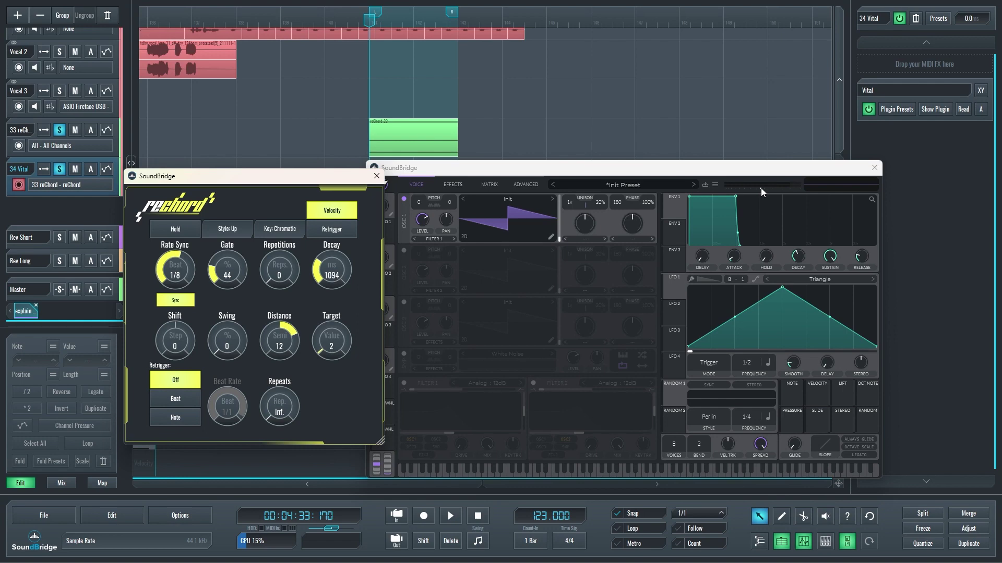
{"action": "left_click_drag", "start_coordinate": [761, 188], "coordinate": [765, 187]}
Link velocity modulation to a Vital parameter, then close Vital and centre reChord.
{"action": "left_click_drag", "start_coordinate": [813, 390], "coordinate": [710, 192]}
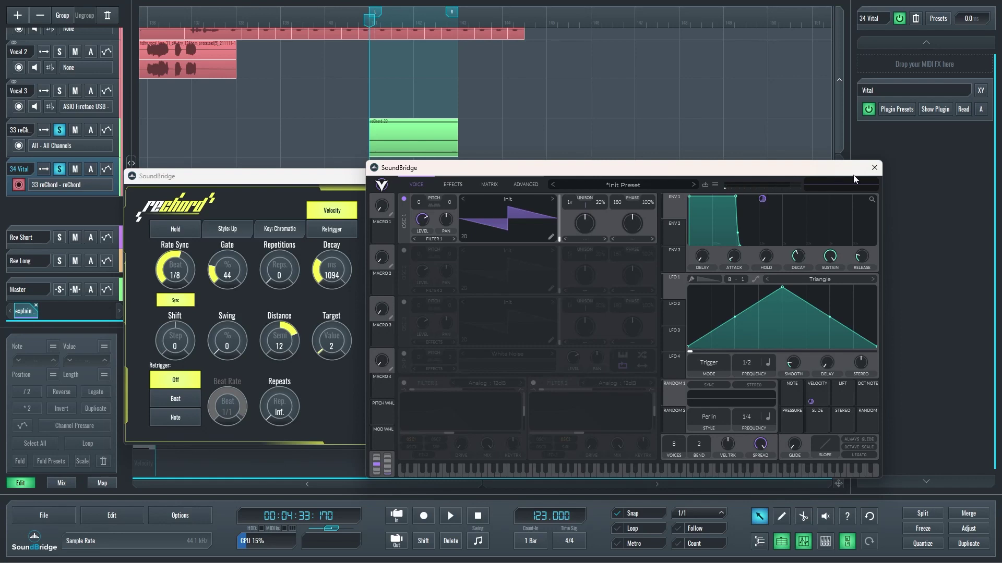
{"action": "left_click", "coordinate": [874, 167]}
{"action": "left_click_drag", "start_coordinate": [323, 177], "coordinate": [716, 155]}
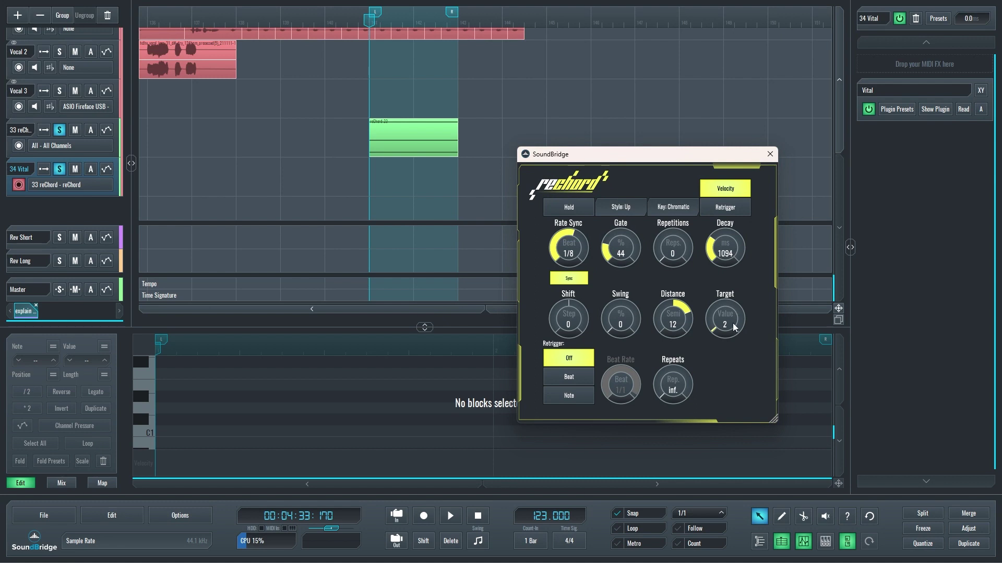
Deselect the reChord clip and record an arpeggio take onto the Vital track.
{"action": "left_click", "coordinate": [391, 139]}
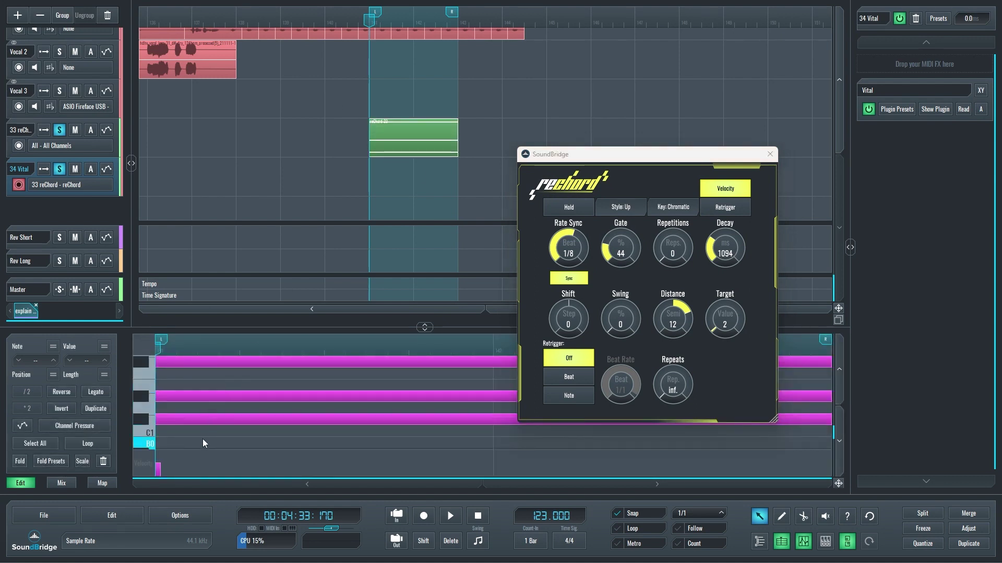
{"action": "left_click_drag", "start_coordinate": [202, 439], "coordinate": [174, 353]}
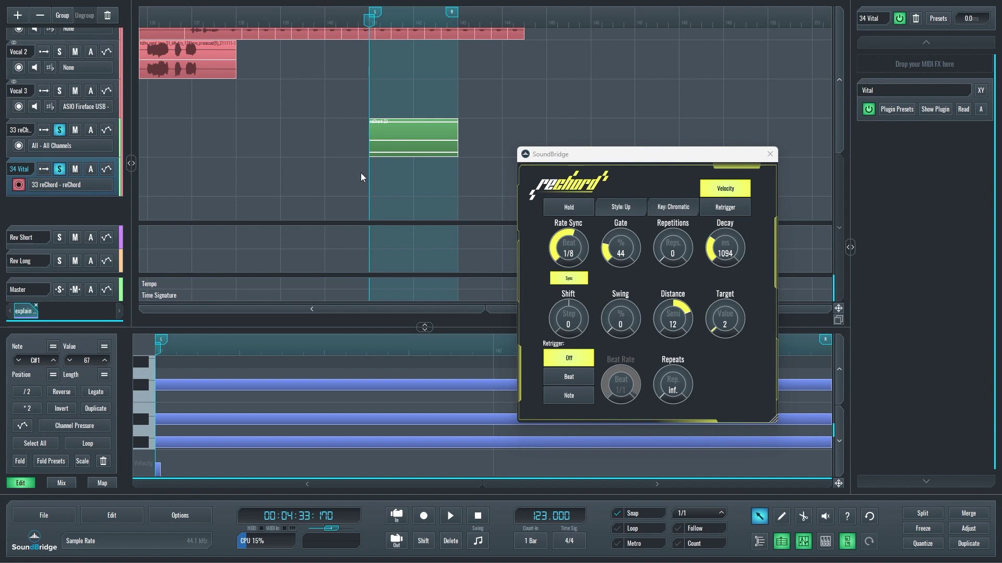
{"action": "left_click", "coordinate": [381, 199]}
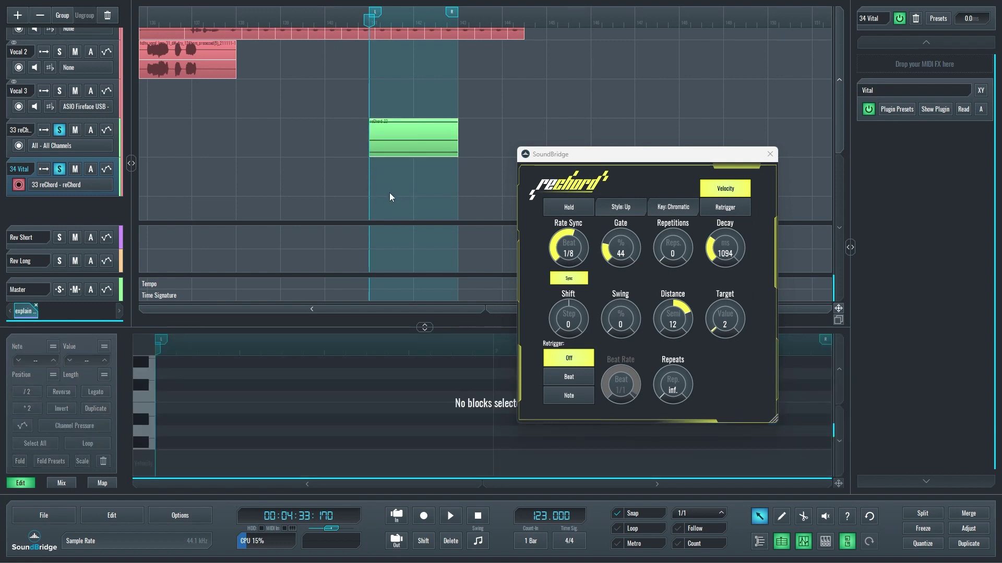
{"action": "key", "text": "r"}
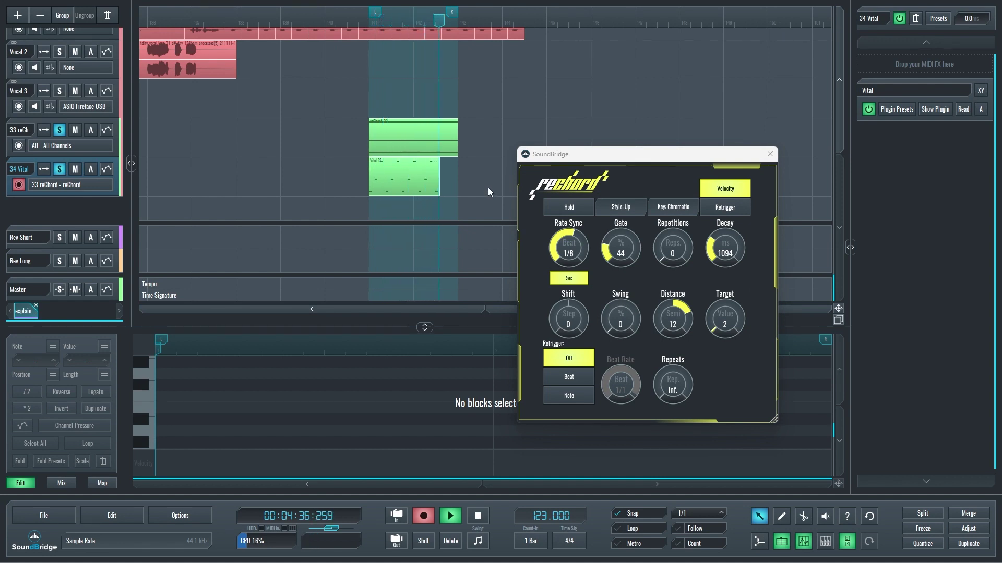
{"action": "key", "text": "space"}
Enlarge the piano roll and check the first C#1 note's velocity in the new clip.
{"action": "left_click_drag", "start_coordinate": [527, 154], "coordinate": [616, 16]}
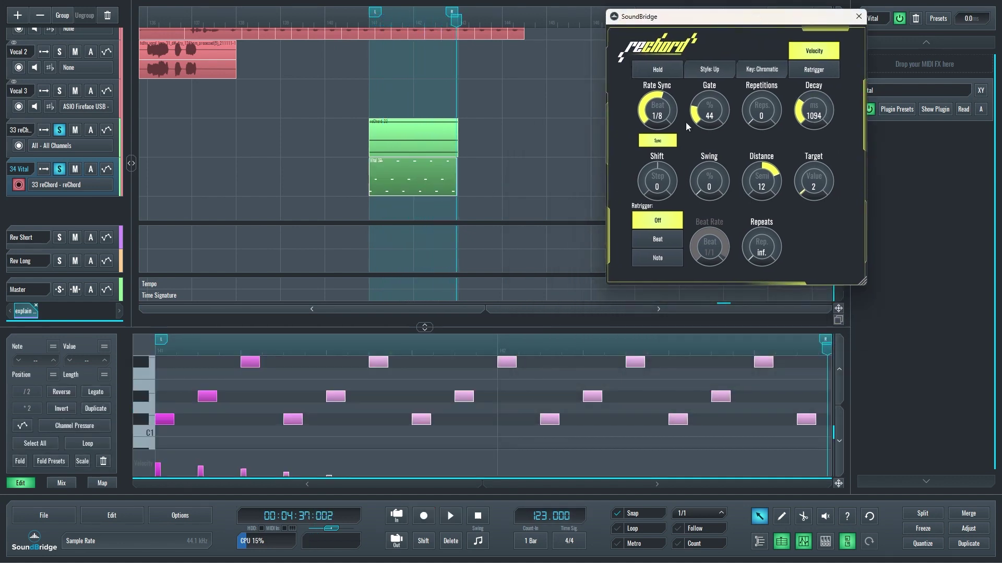
{"action": "left_click_drag", "start_coordinate": [425, 335], "coordinate": [428, 222]}
{"action": "scroll", "coordinate": [349, 361], "scroll_direction": "down", "scroll_amount": 2}
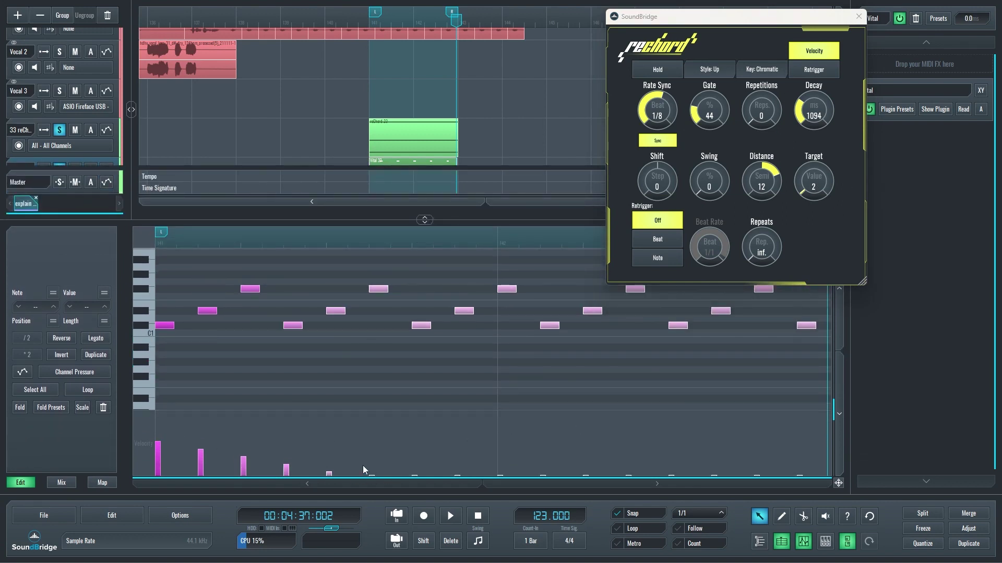
{"action": "left_click", "coordinate": [159, 444]}
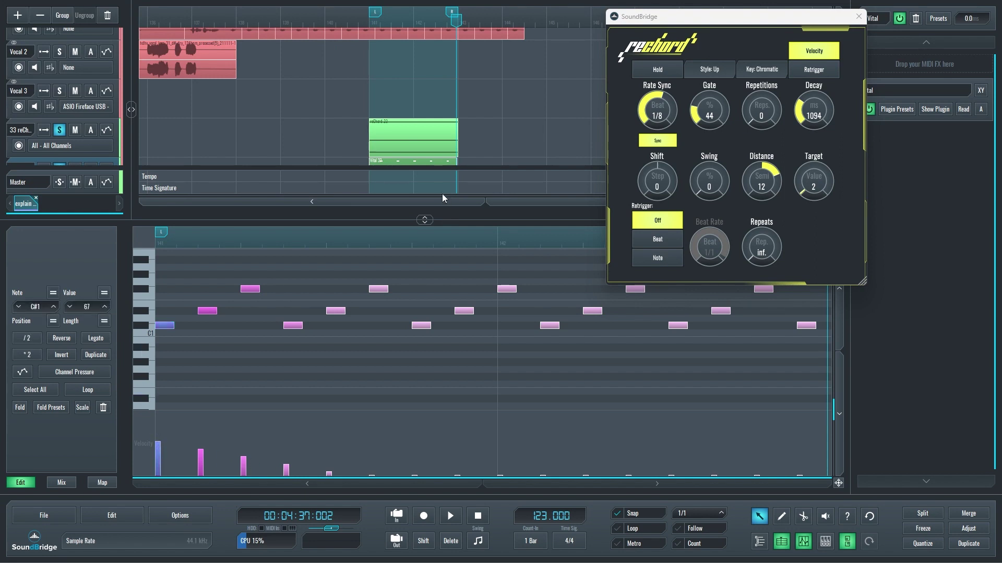
{"action": "left_click_drag", "start_coordinate": [422, 226], "coordinate": [477, 333]}
Make reChord's velocity ramp retrigger every beat at 1/1 and delete the old Vital clip.
{"action": "left_click", "coordinate": [816, 73]}
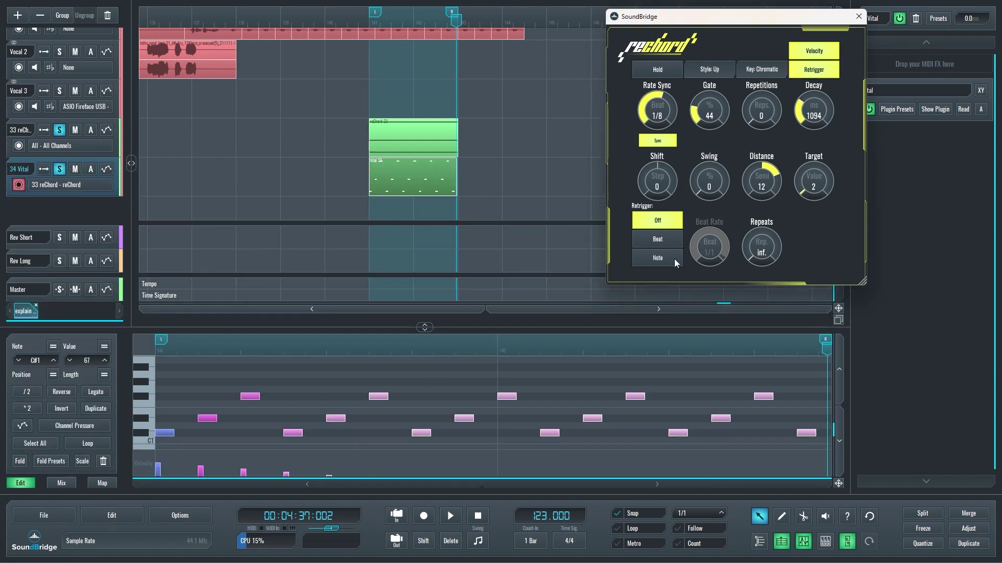
{"action": "left_click", "coordinate": [668, 239]}
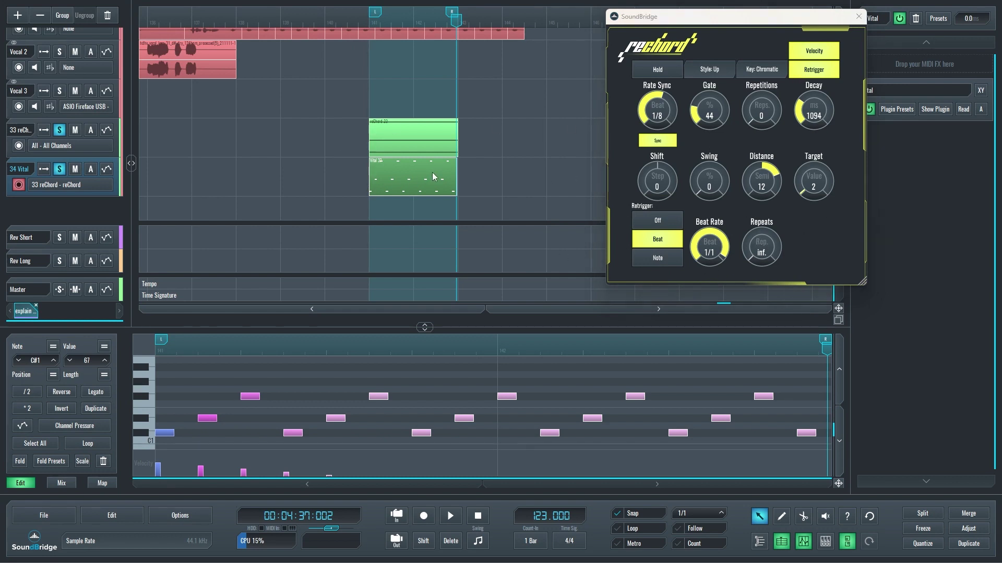
{"action": "key", "text": "Delete"}
Record a test take on the Vital track, inspect it, then delete it.
{"action": "key", "text": "r"}
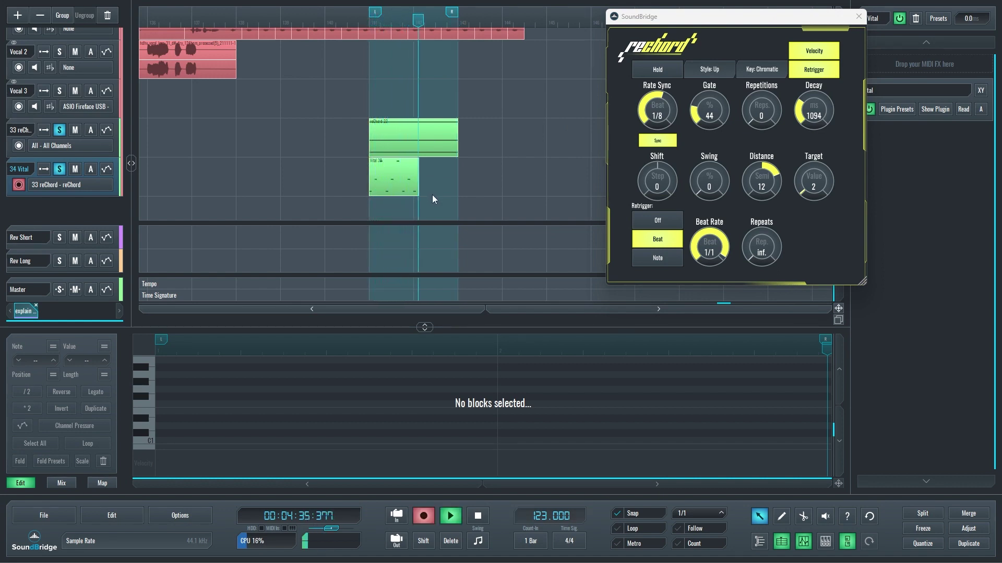
{"action": "key", "text": "space"}
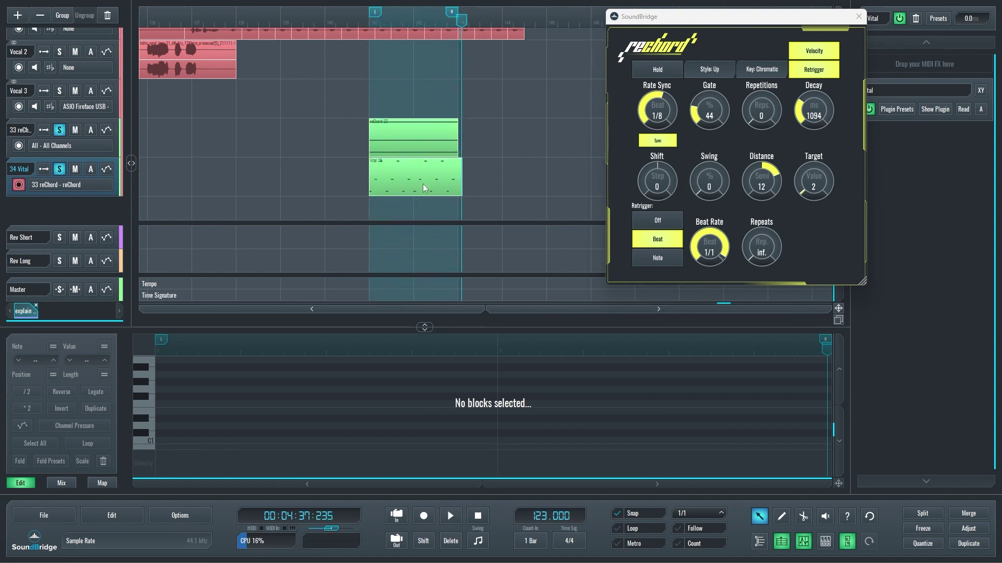
{"action": "left_click", "coordinate": [415, 179]}
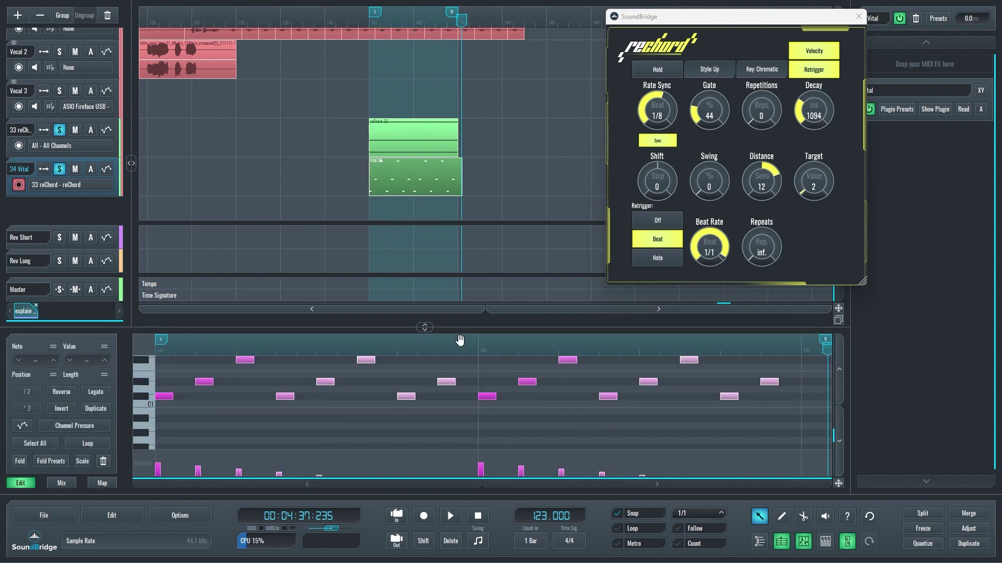
{"action": "key", "text": "Delete"}
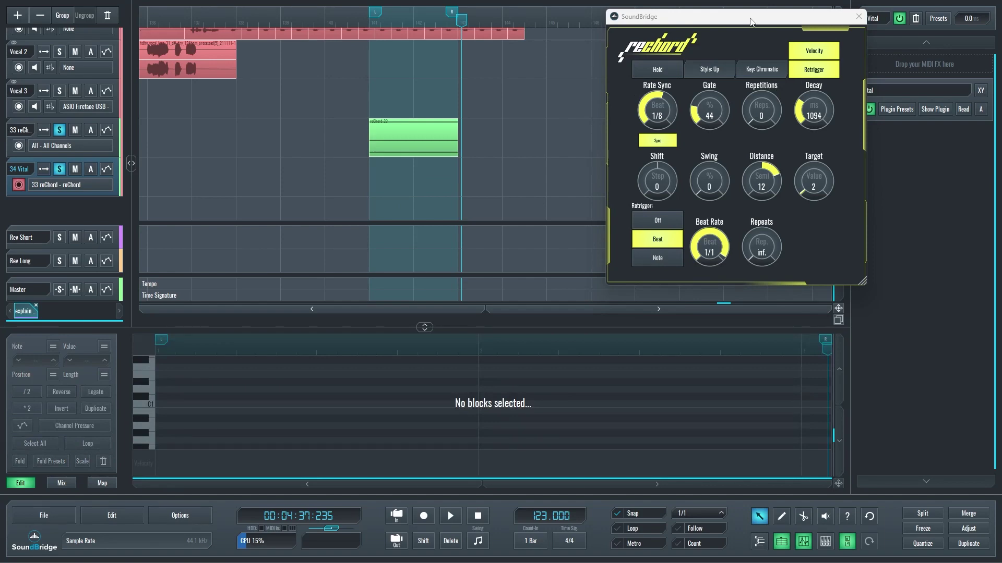
{"action": "left_click_drag", "start_coordinate": [750, 21], "coordinate": [668, 154]}
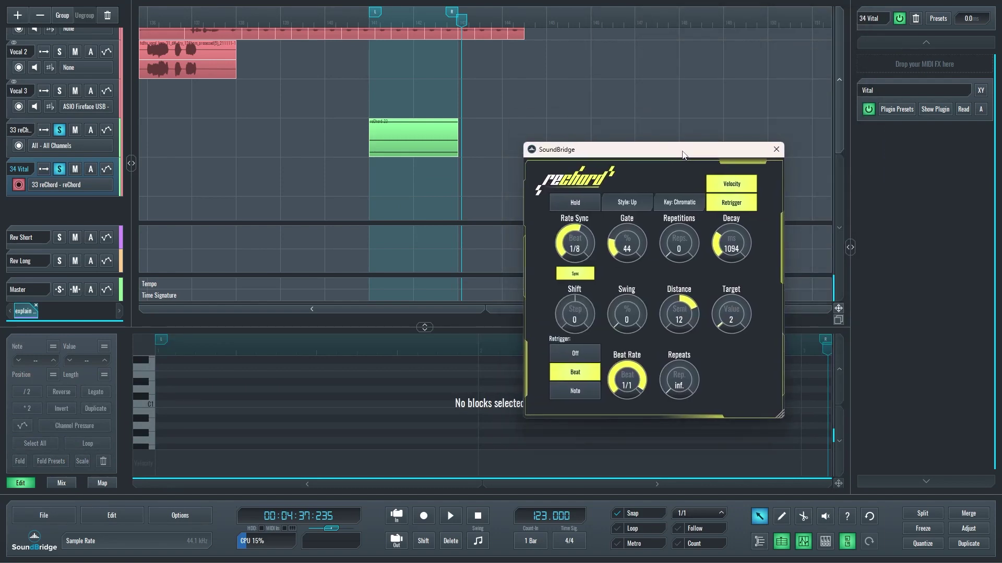
Set reChord's key to CMaj / Amin and start recording a new take on 34 Vital.
{"action": "left_click", "coordinate": [680, 202]}
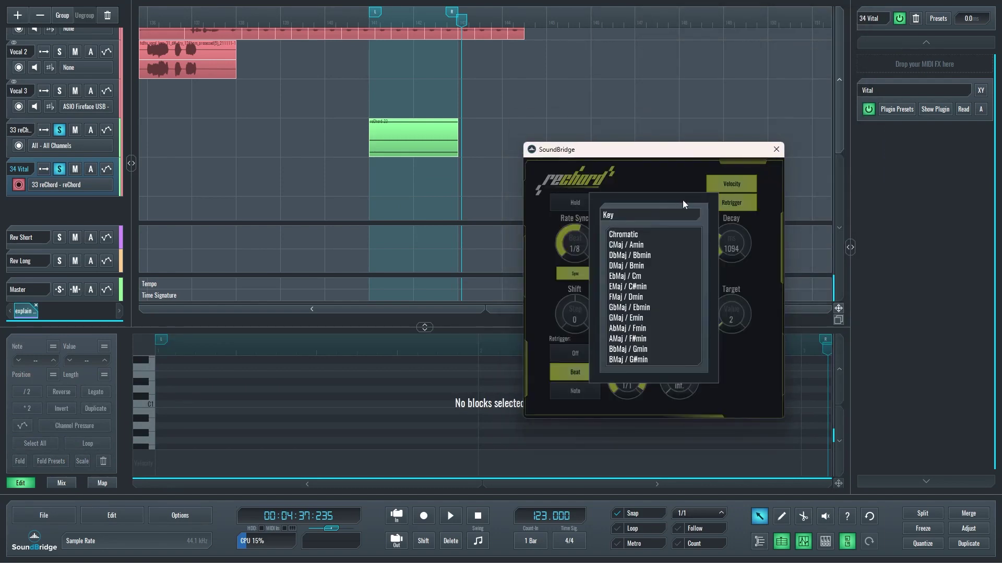
{"action": "left_click", "coordinate": [643, 247]}
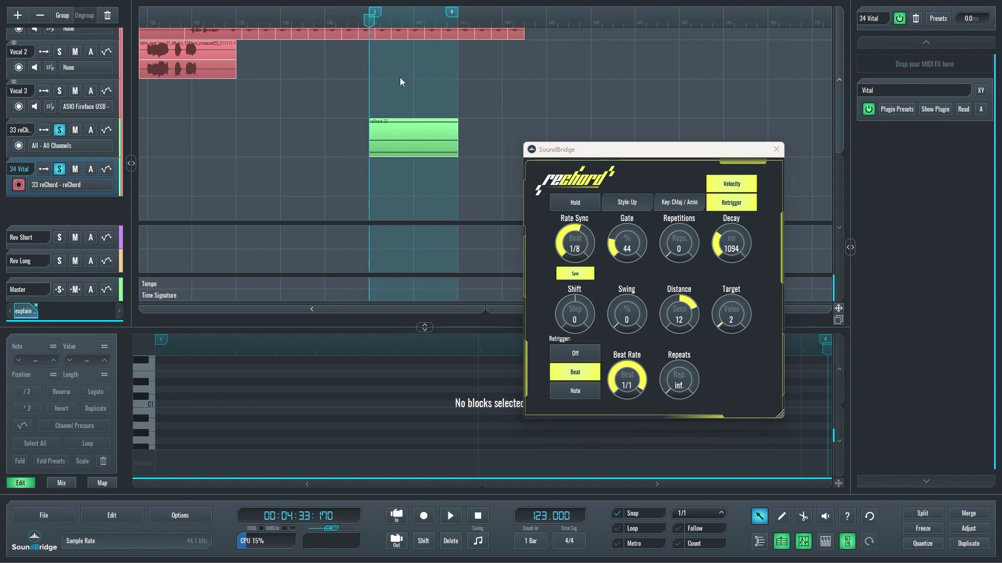
{"action": "left_click", "coordinate": [421, 150]}
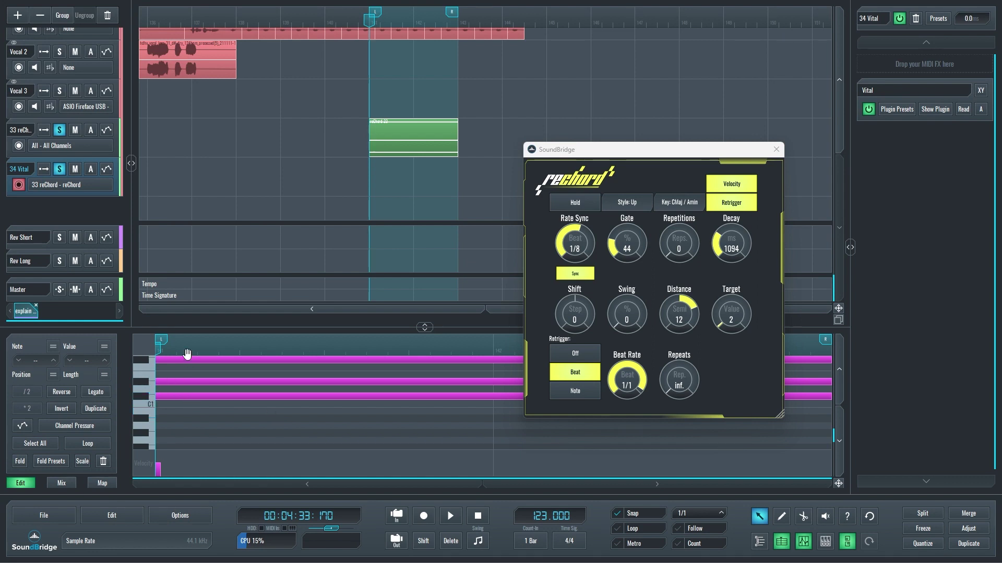
{"action": "left_click", "coordinate": [372, 182]}
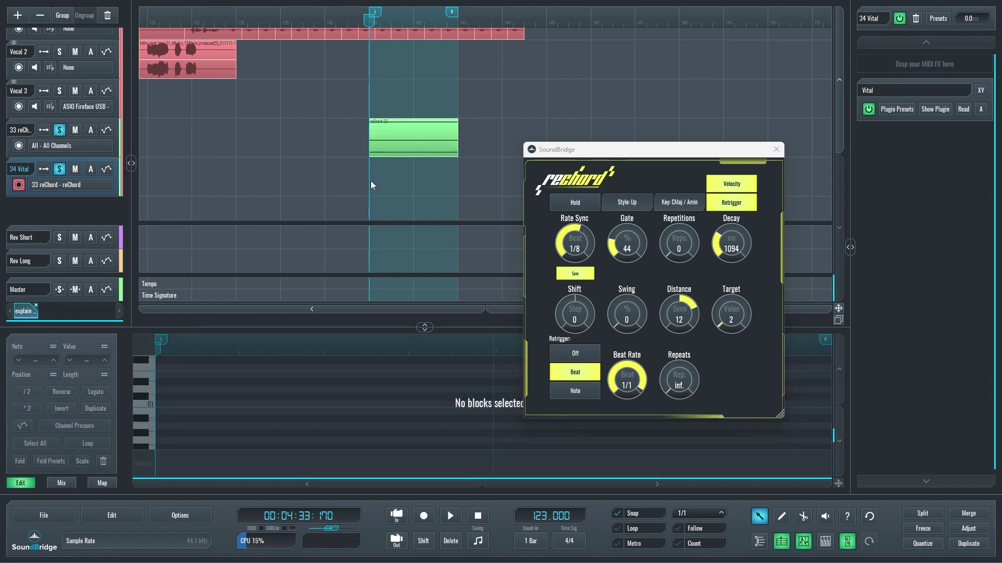
{"action": "key", "text": "r"}
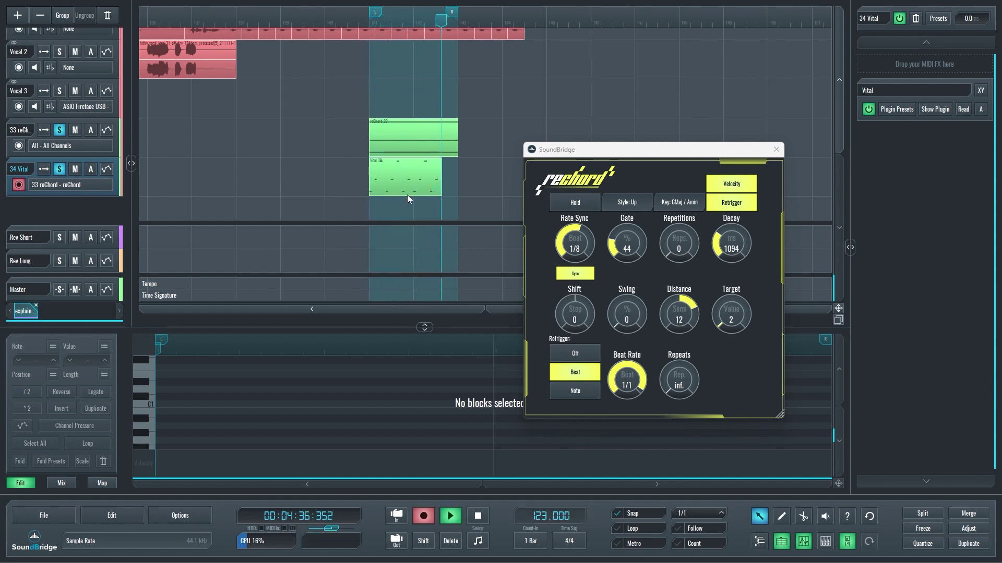
Stop the recording and set reChord's key back to Chromatic.
{"action": "key", "text": "space"}
{"action": "left_click", "coordinate": [420, 183]}
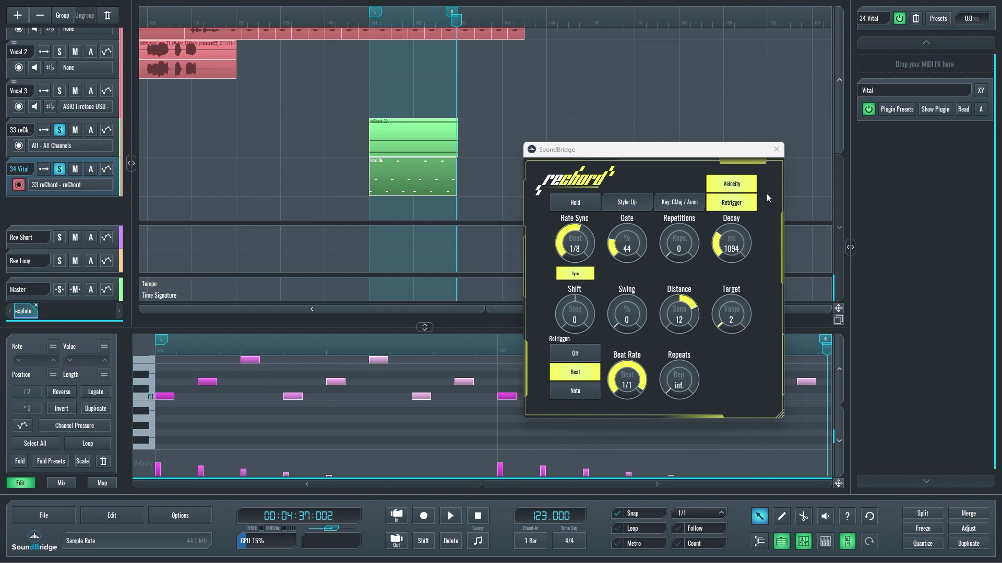
{"action": "left_click", "coordinate": [694, 202]}
{"action": "left_click", "coordinate": [650, 232]}
Delete the take, rewind, record a fresh Vital arpeggio, and bring up reChord's key list.
{"action": "left_click", "coordinate": [430, 183]}
{"action": "key", "text": "Delete"}
{"action": "left_click_drag", "start_coordinate": [456, 21], "coordinate": [369, 29]}
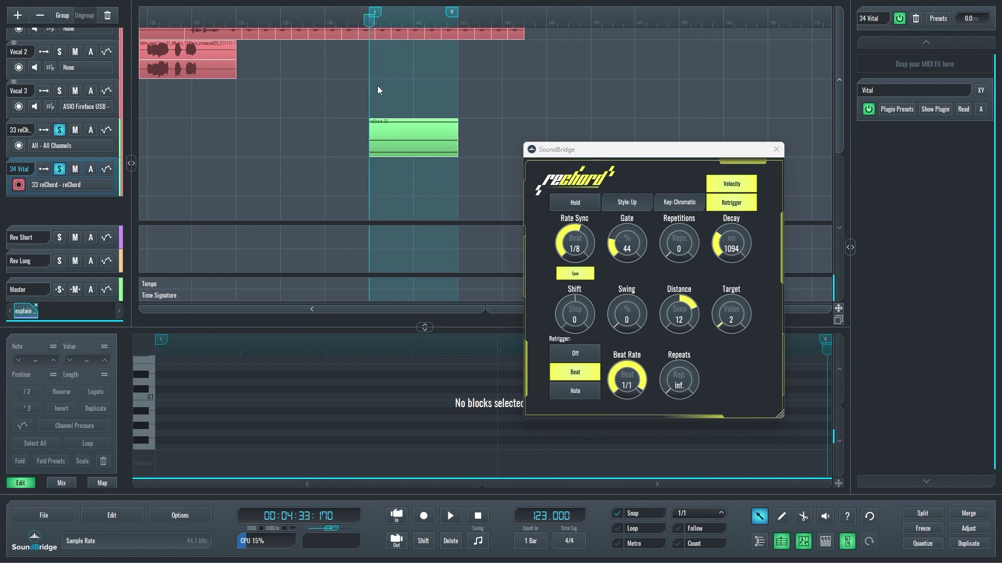
{"action": "key", "text": "r"}
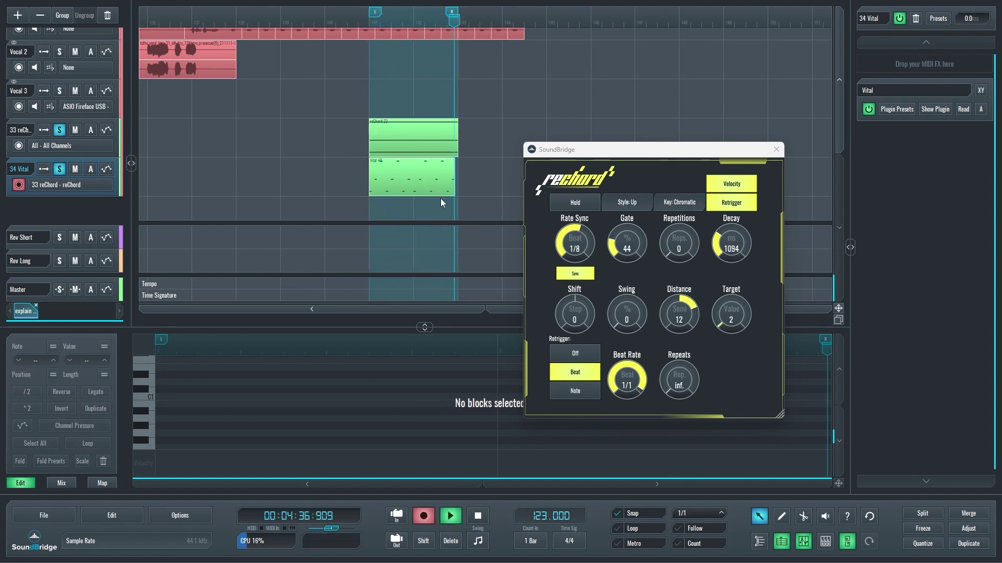
{"action": "key", "text": "space"}
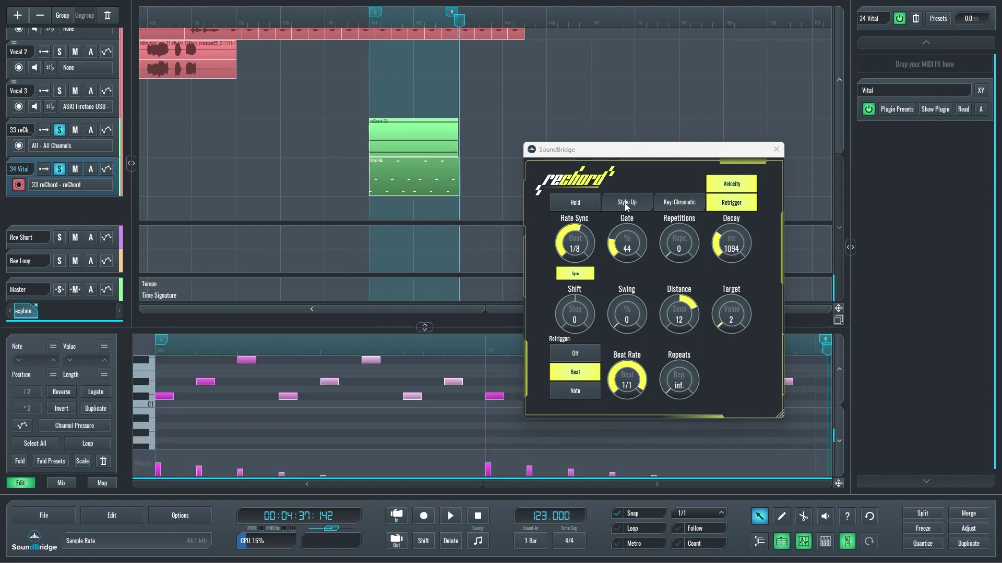
{"action": "left_click", "coordinate": [667, 202]}
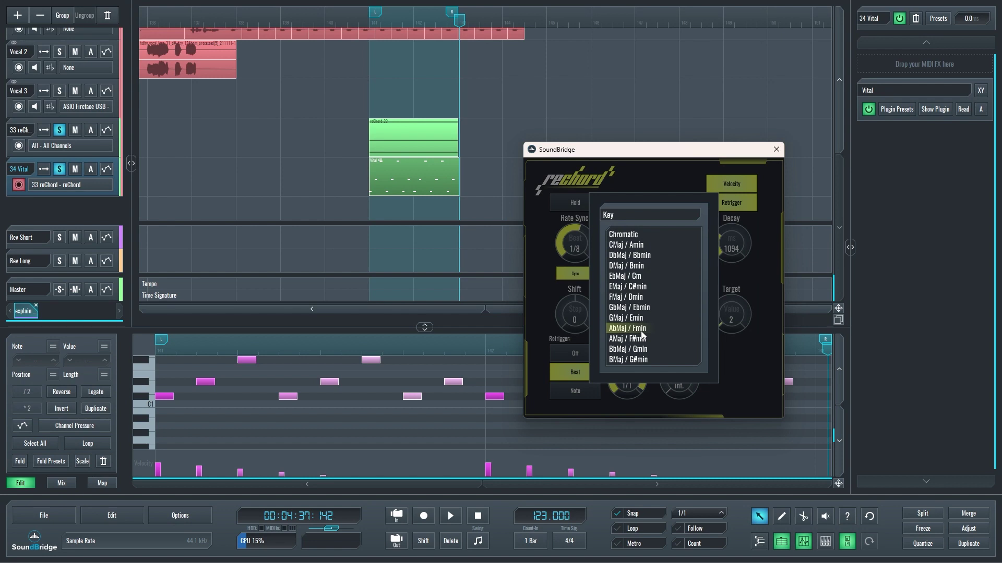